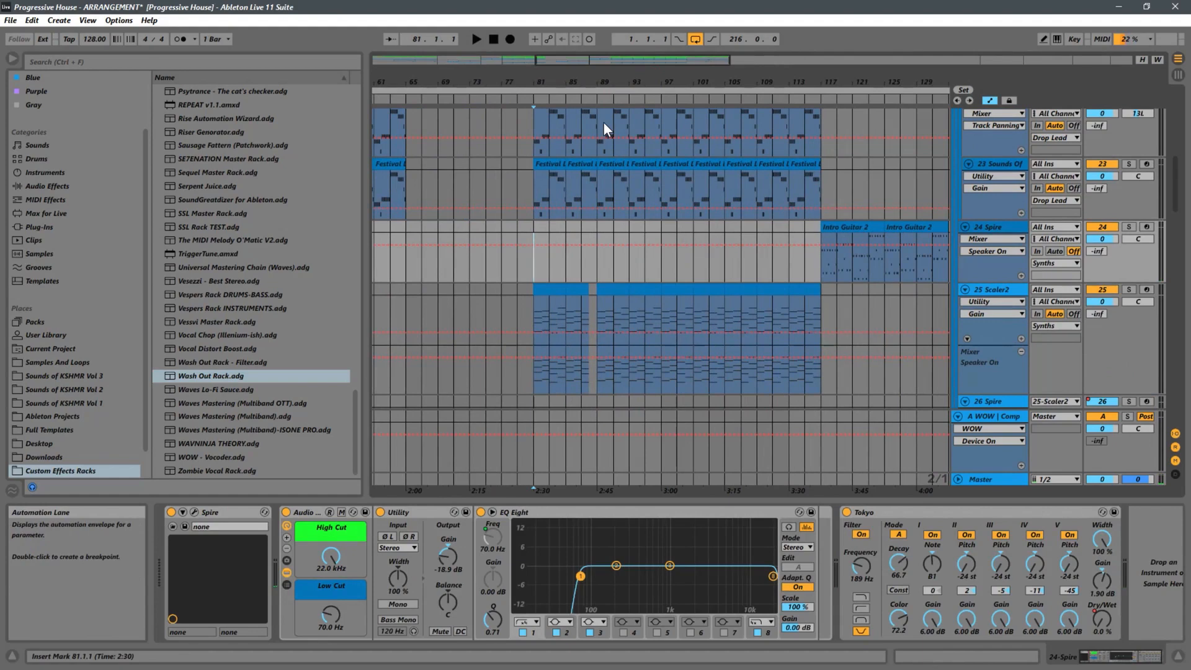
Play the second drop from bar 89 and look over the synth tracks down to the Pad track
click(600, 272)
drag(664, 74, 739, 163)
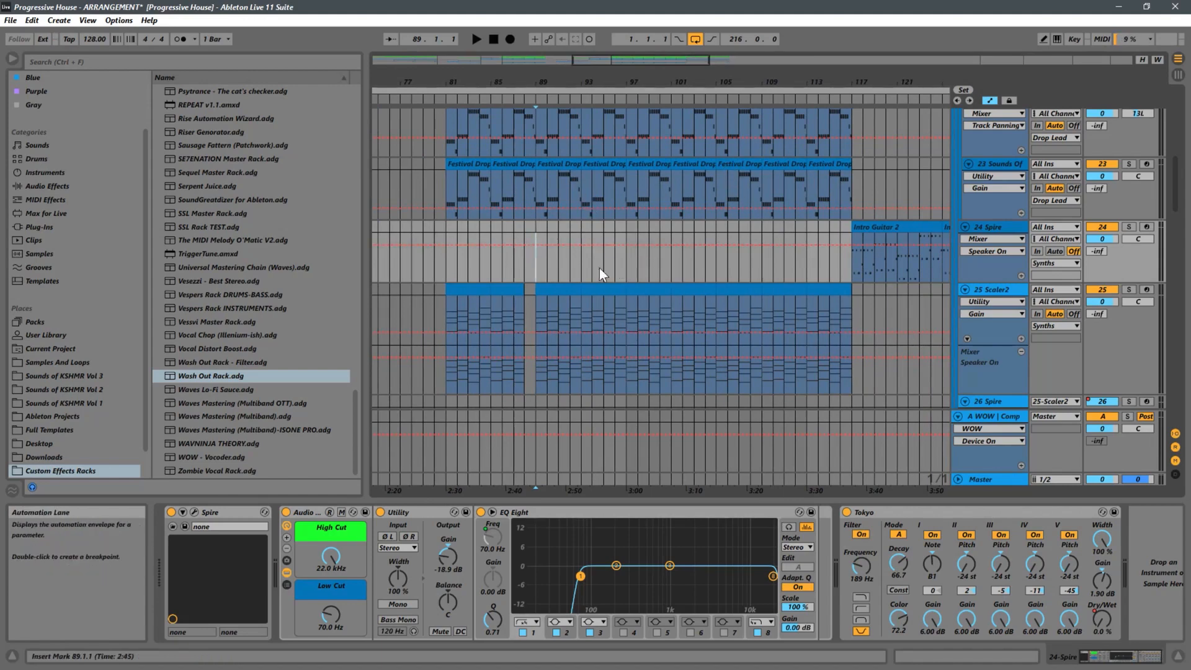
click(531, 265)
drag(543, 80, 545, 163)
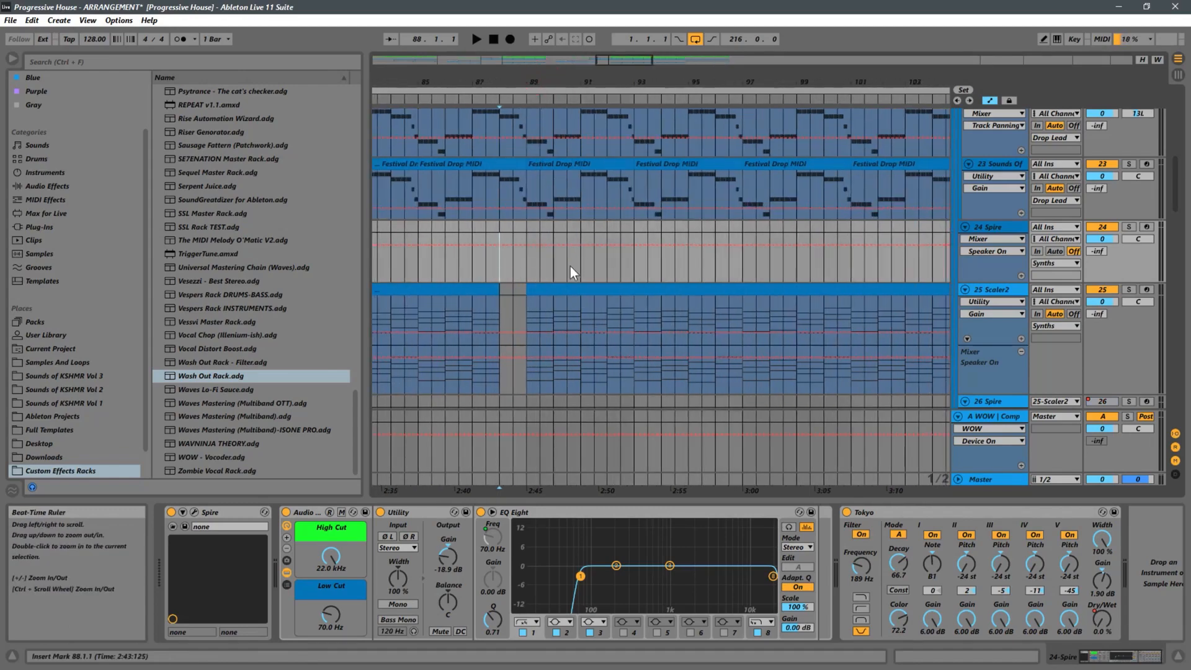
click(523, 273)
key(space)
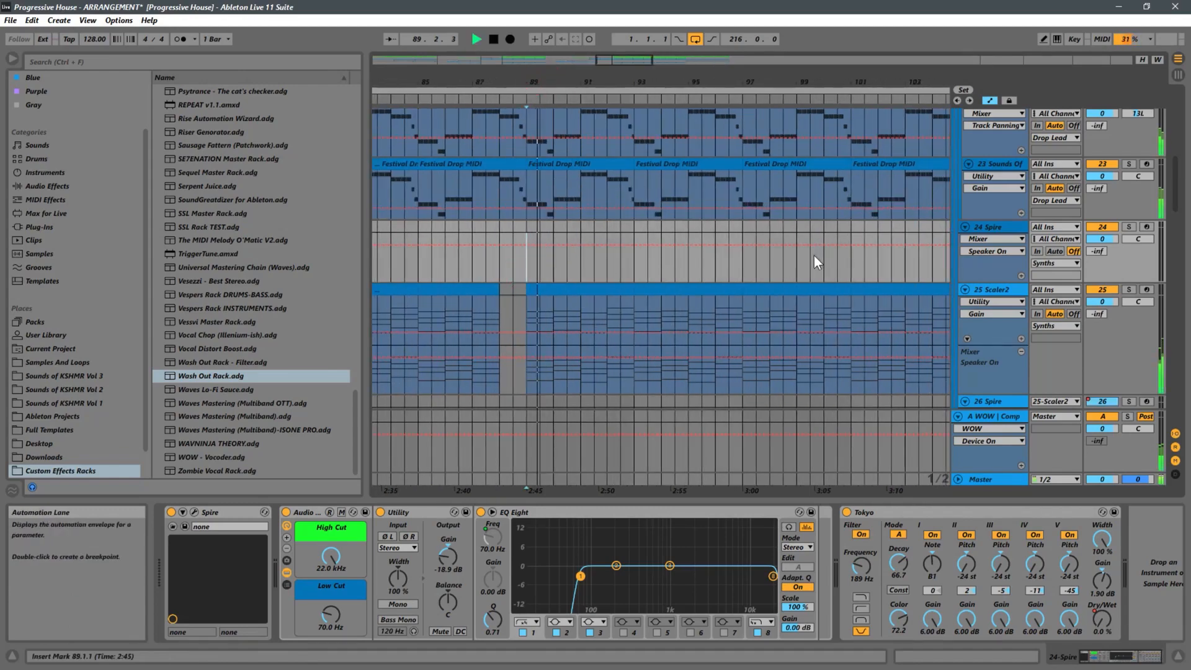
drag(745, 80, 602, 26)
scroll(626, 178, down, 8)
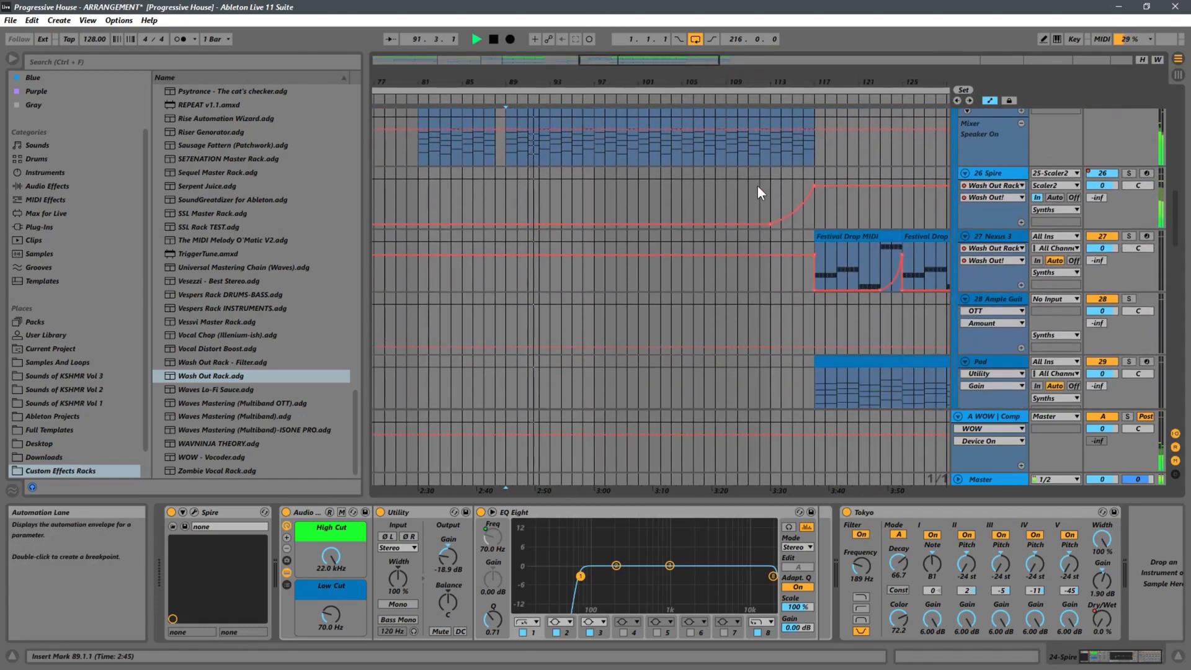
key(space)
Play the short section between the drops from bar 71 while reviewing the guitar, pad and instrument tracks
drag(489, 74, 670, 74)
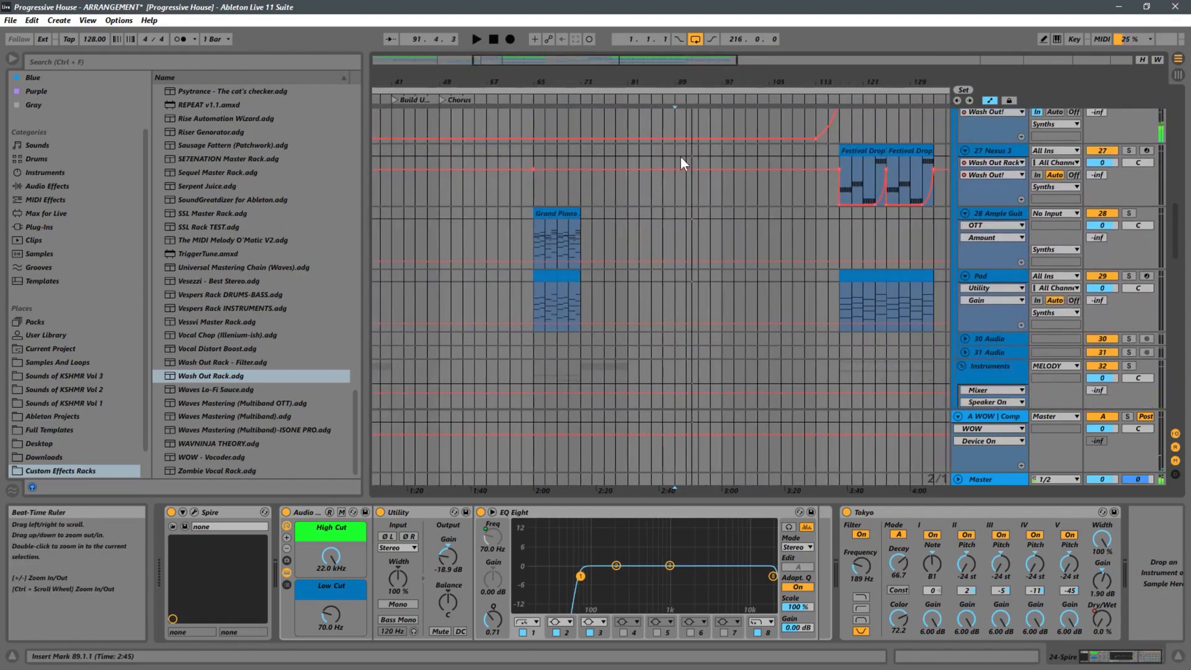
click(574, 242)
scroll(649, 237, down, 5)
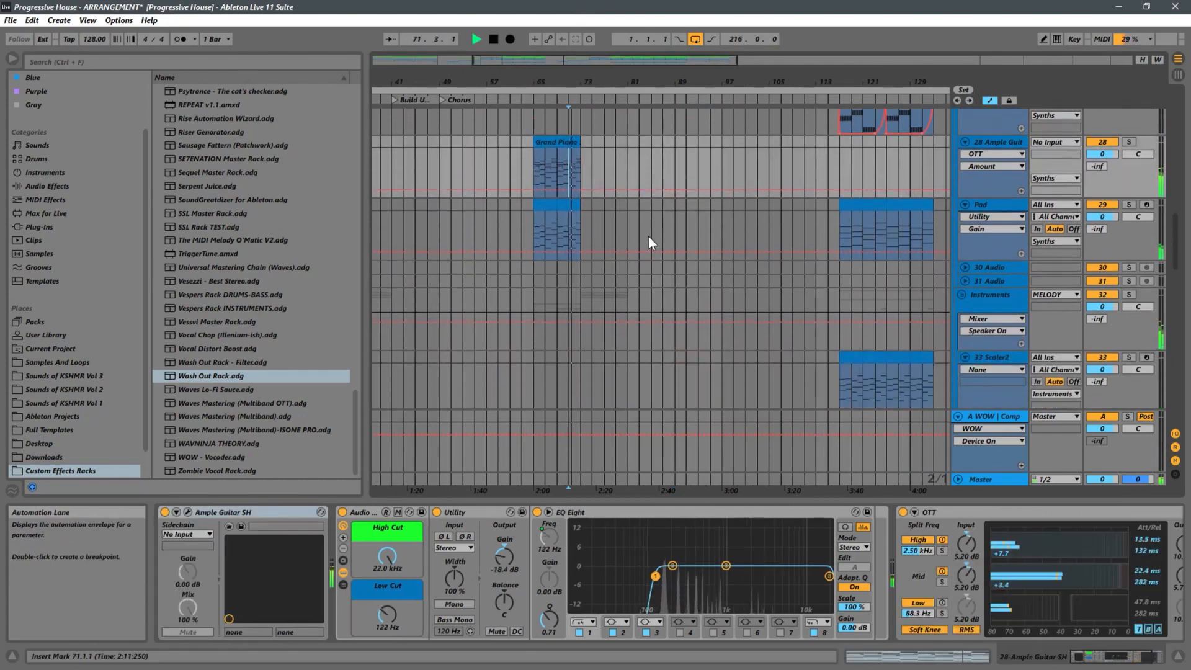
key(space)
scroll(560, 278, down, 6)
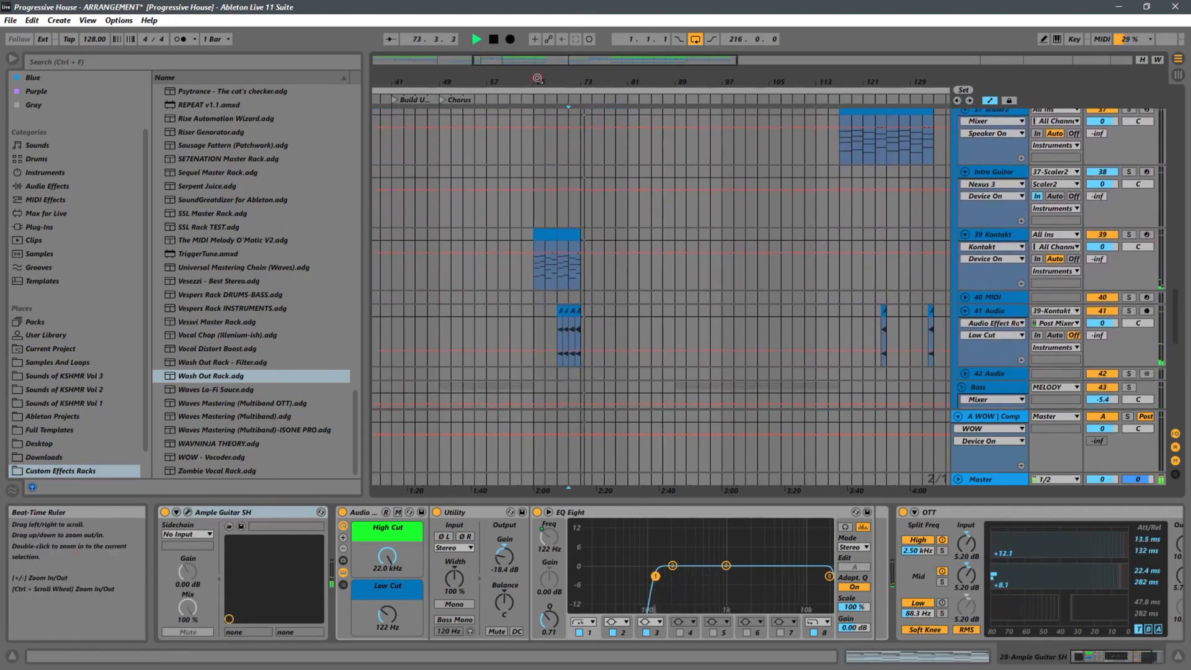
Play the arrangement from bar 61 and follow the Drop Lead tracks through the break into the second drop
scroll(627, 118, left, 5)
click(596, 279)
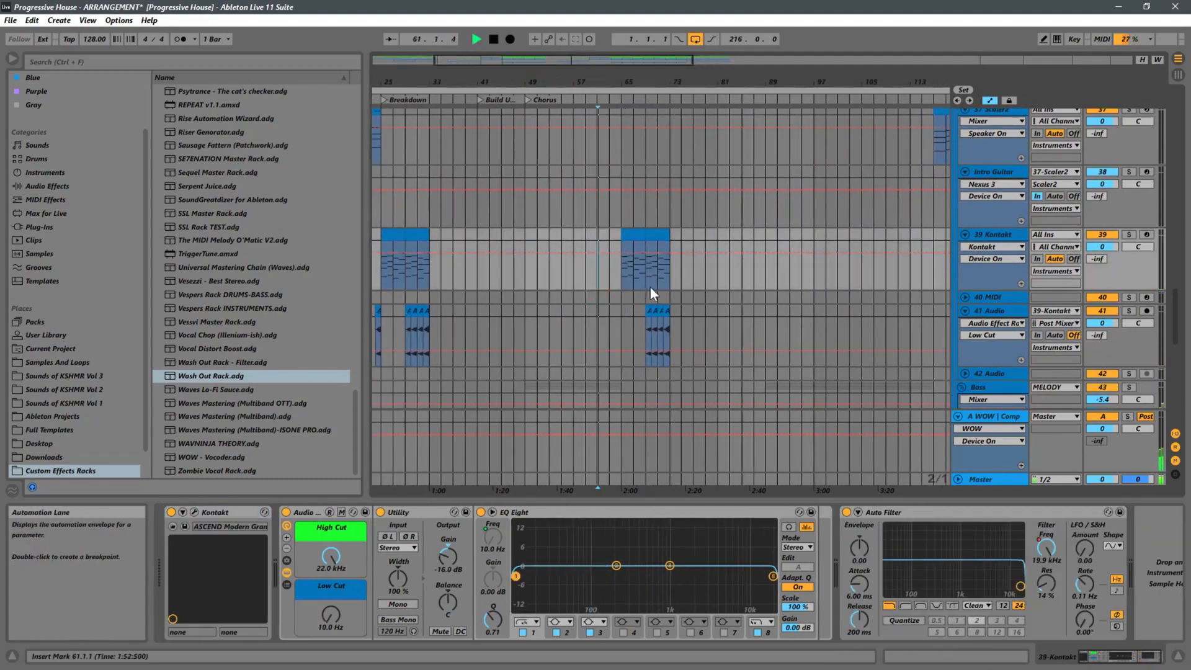
scroll(649, 289, up, 5)
scroll(648, 289, up, 10)
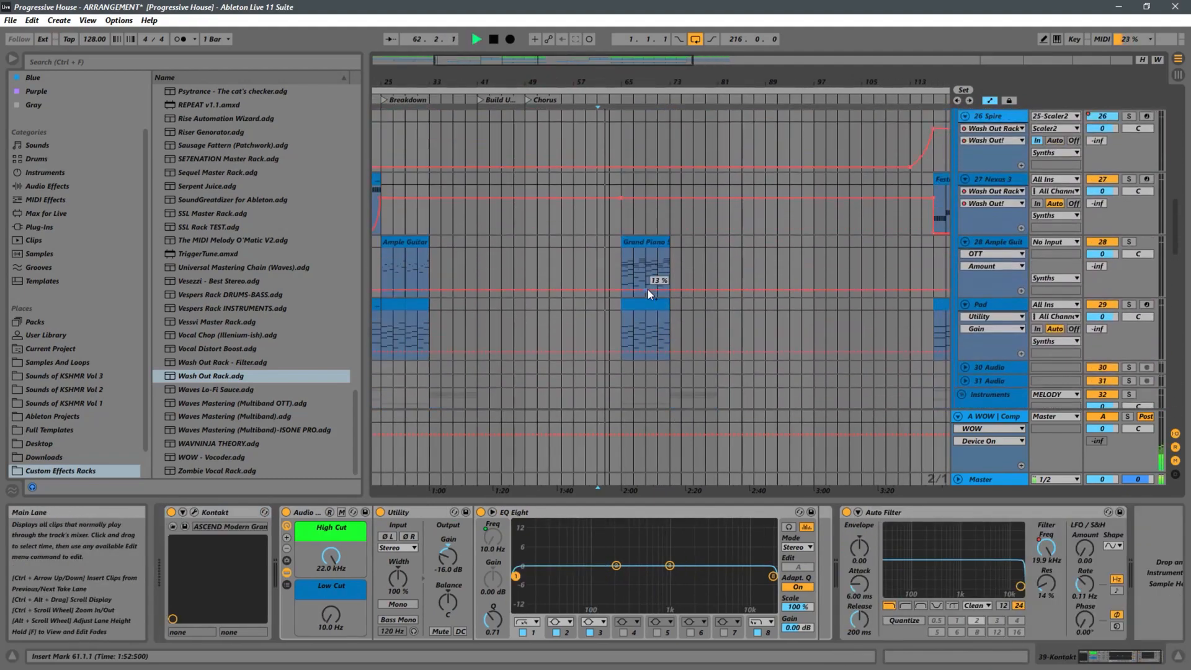
scroll(647, 288, up, 8)
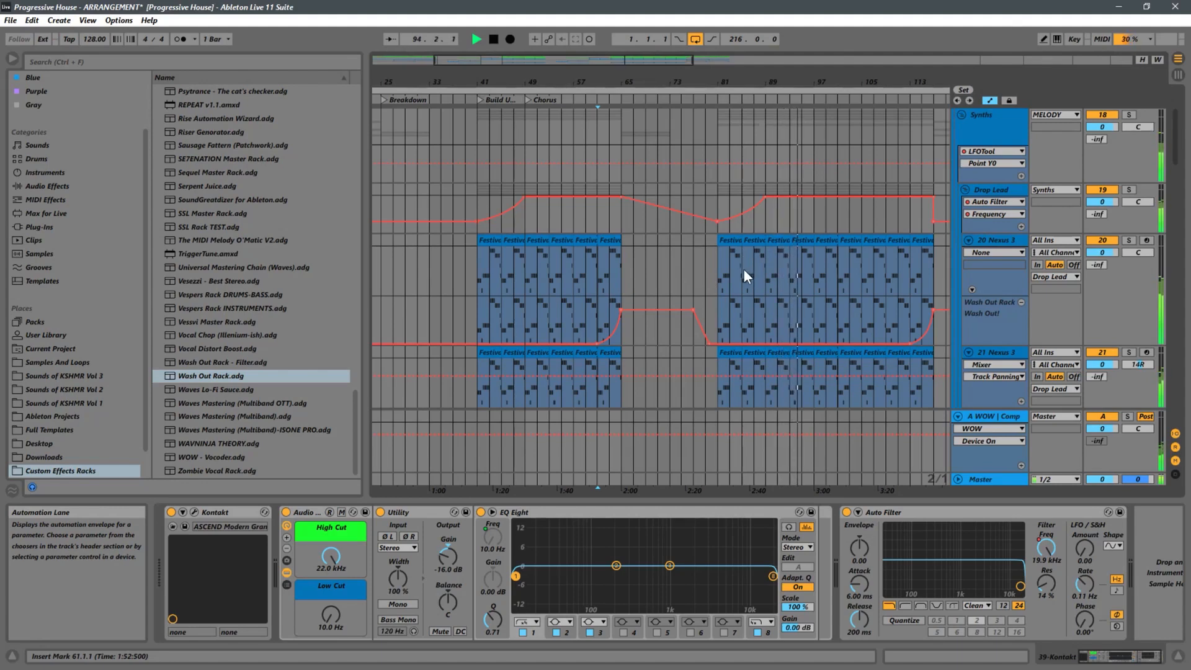
Examine the Drop Lead clips and automation across the second drop from bar 81, and stop playback
click(718, 273)
drag(842, 81, 614, 128)
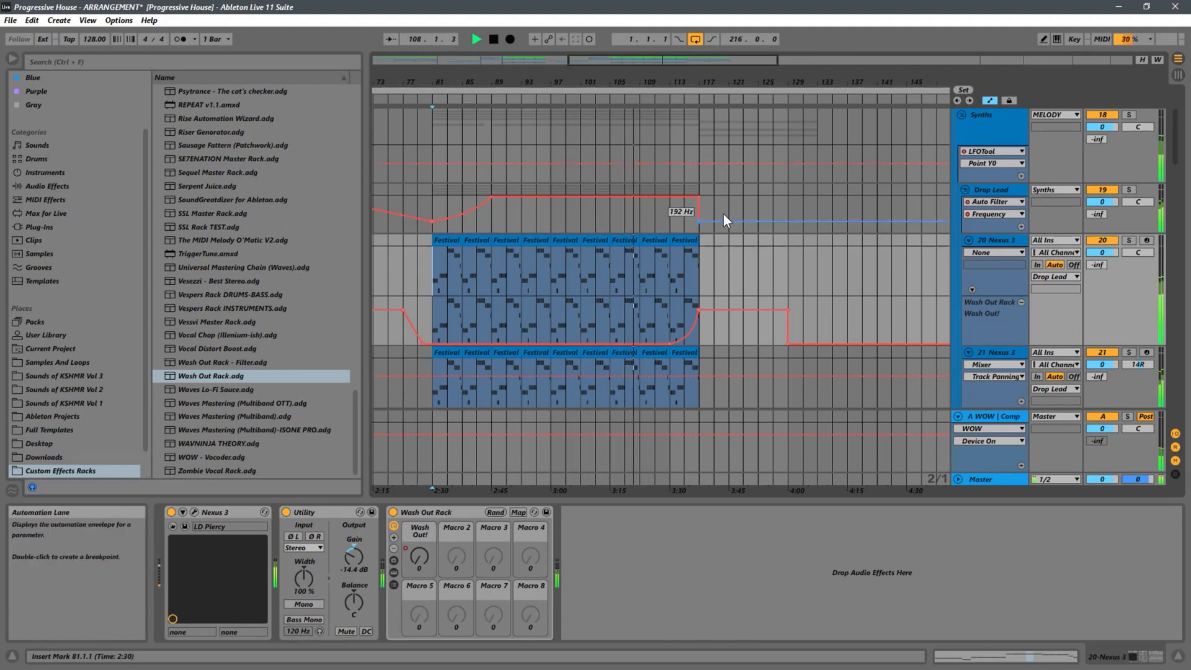
click(560, 277)
key(space)
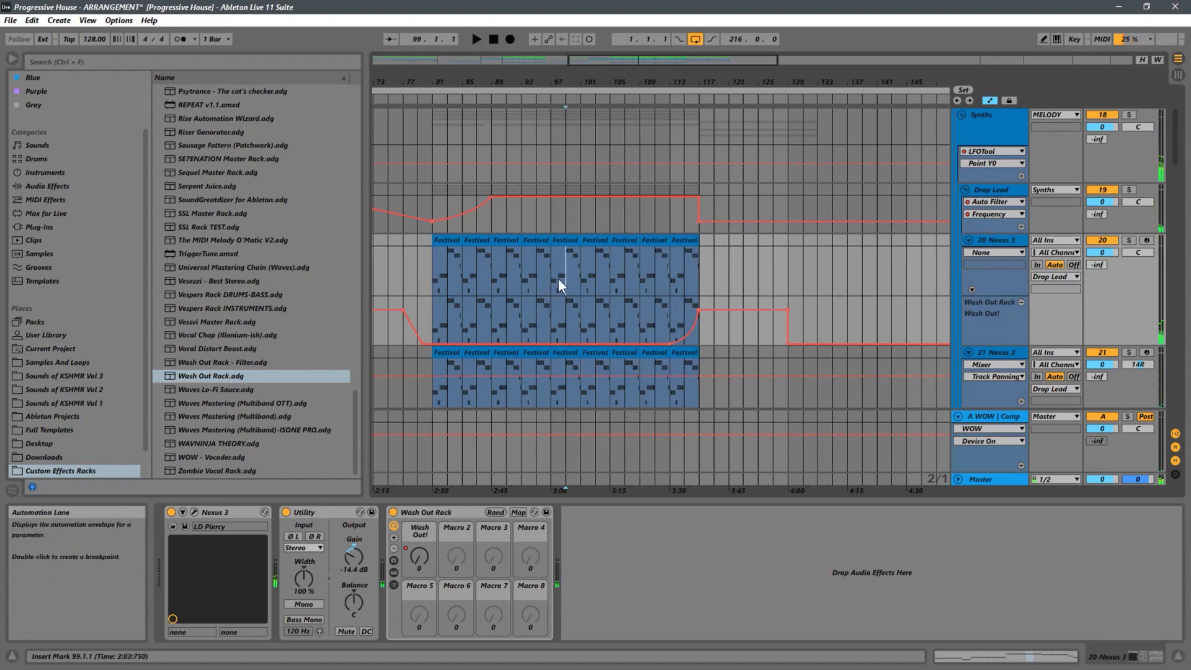
scroll(579, 286, down, 5)
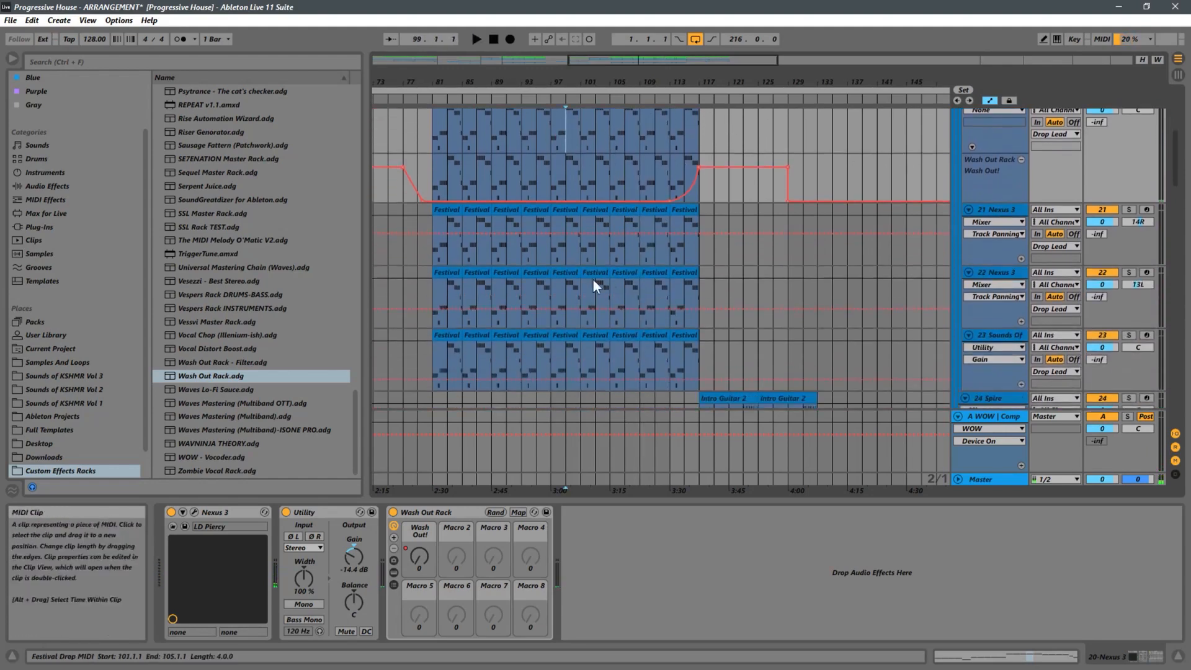
scroll(593, 278, up, 3)
click(437, 229)
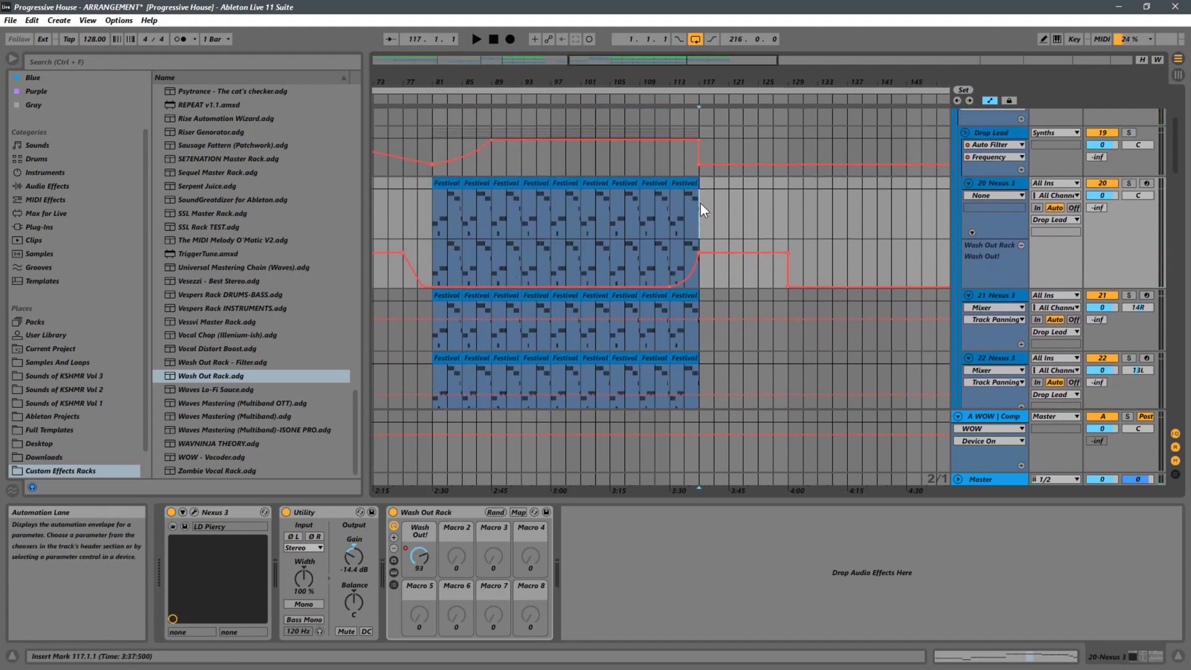
Highlight bars 101 to 117 and then bars 81 to 99 of track 20 Nexus 3, and play from bar 81
drag(701, 204, 586, 191)
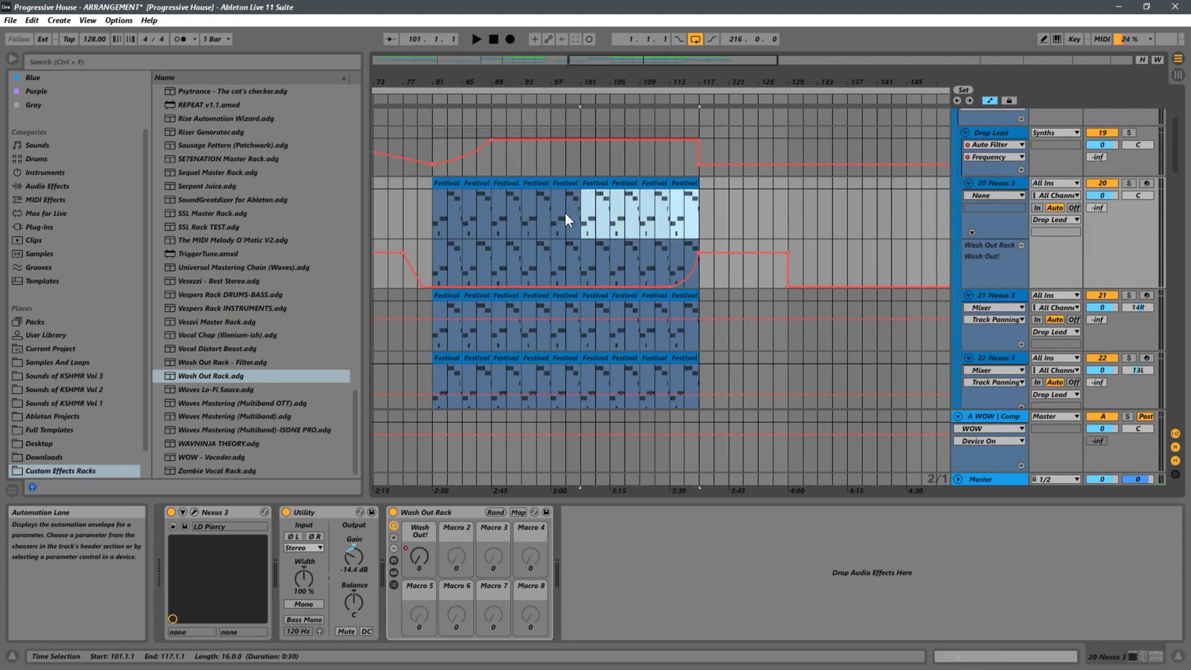
click(565, 212)
click(432, 227)
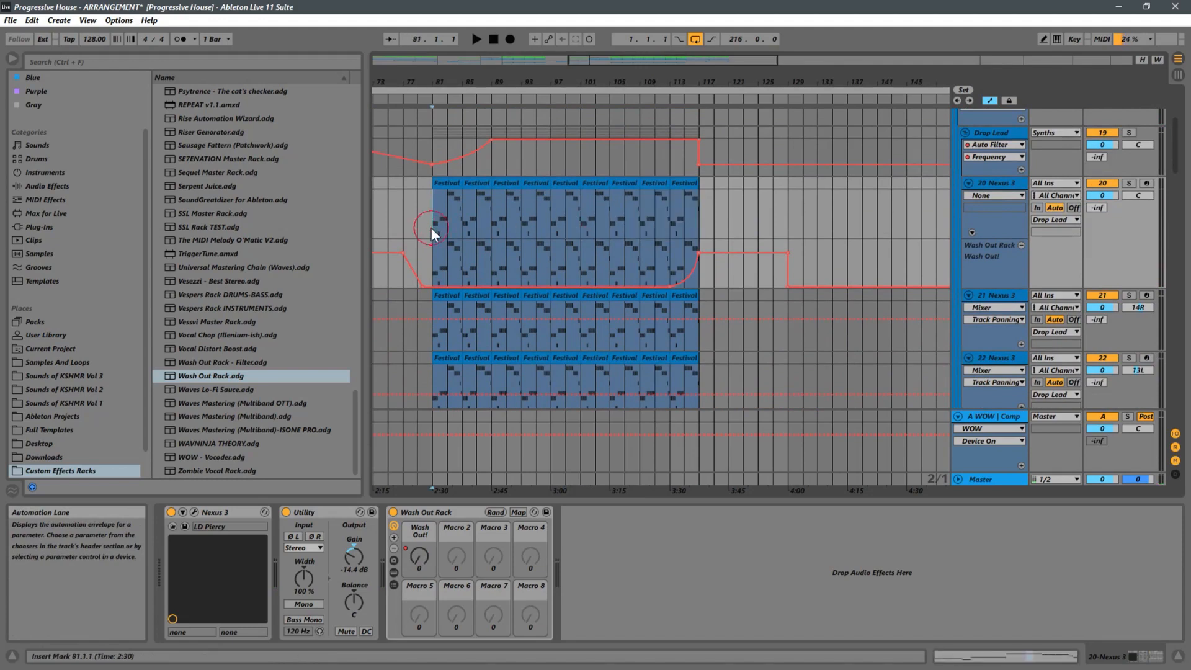
drag(566, 211, 434, 192)
key(space)
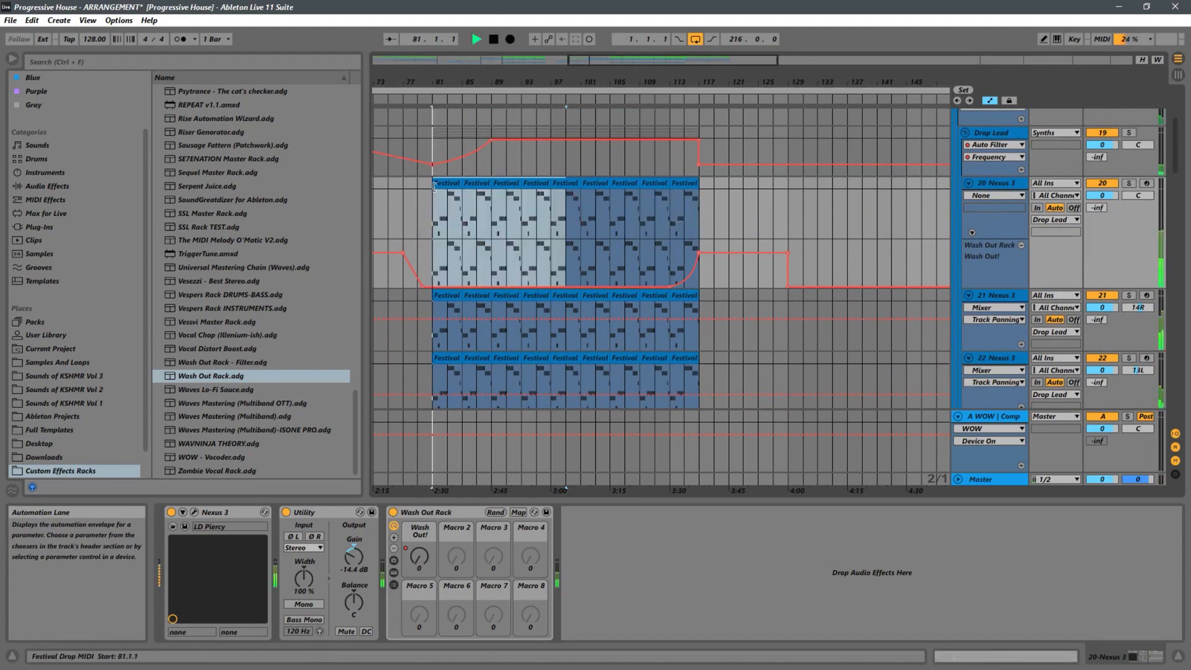
Loop bars 97 to 105 of the arrangement and select the looped material across all tracks
click(486, 215)
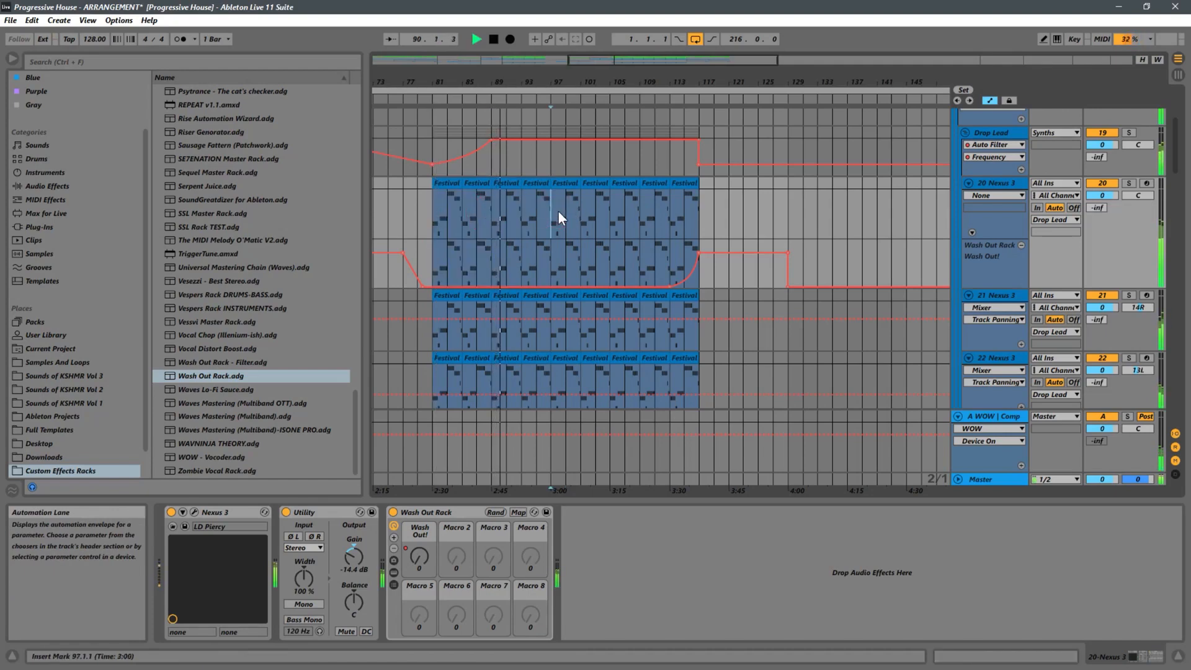
click(609, 210)
drag(609, 209, 546, 192)
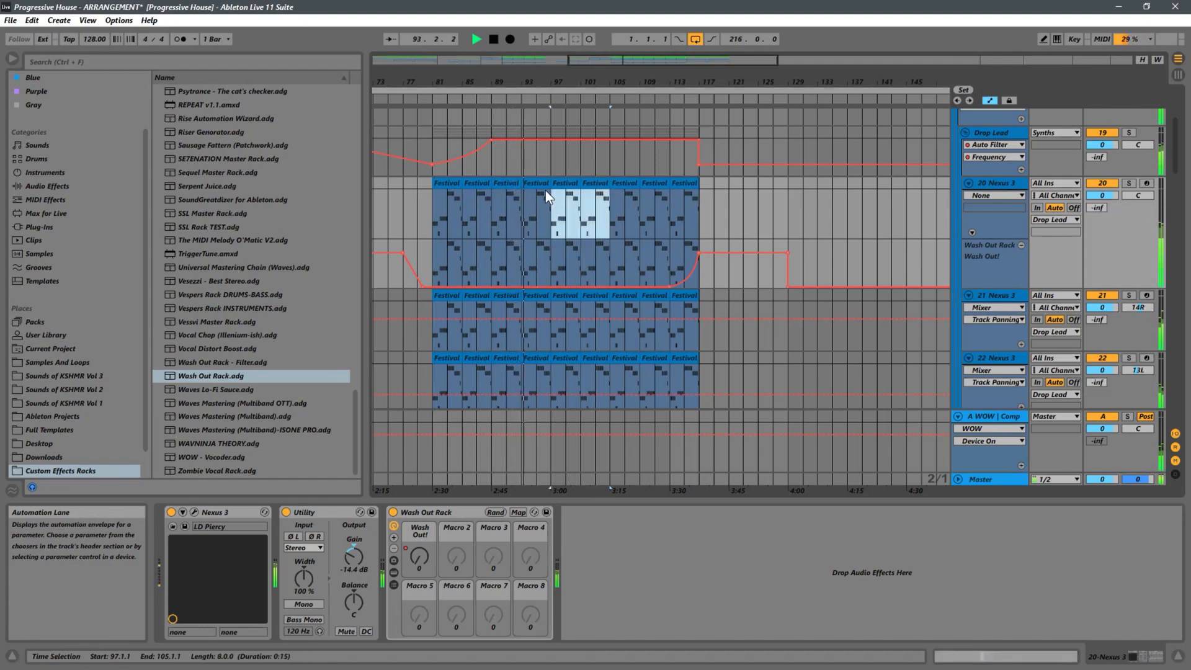
key(ctrl+l)
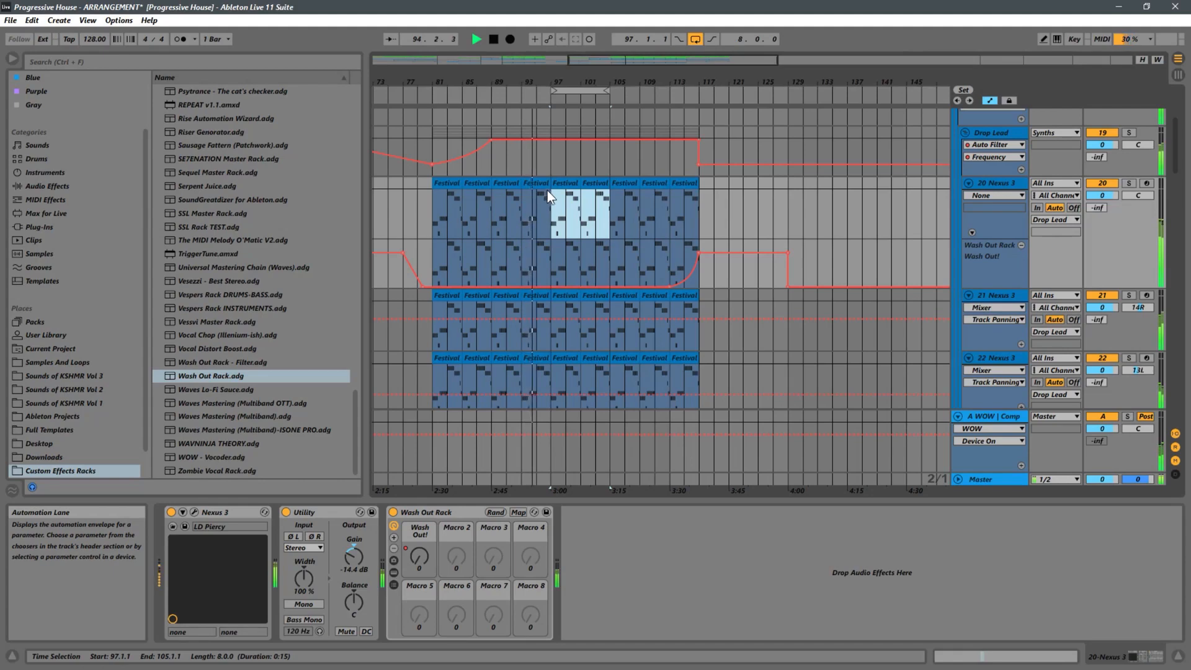
click(582, 95)
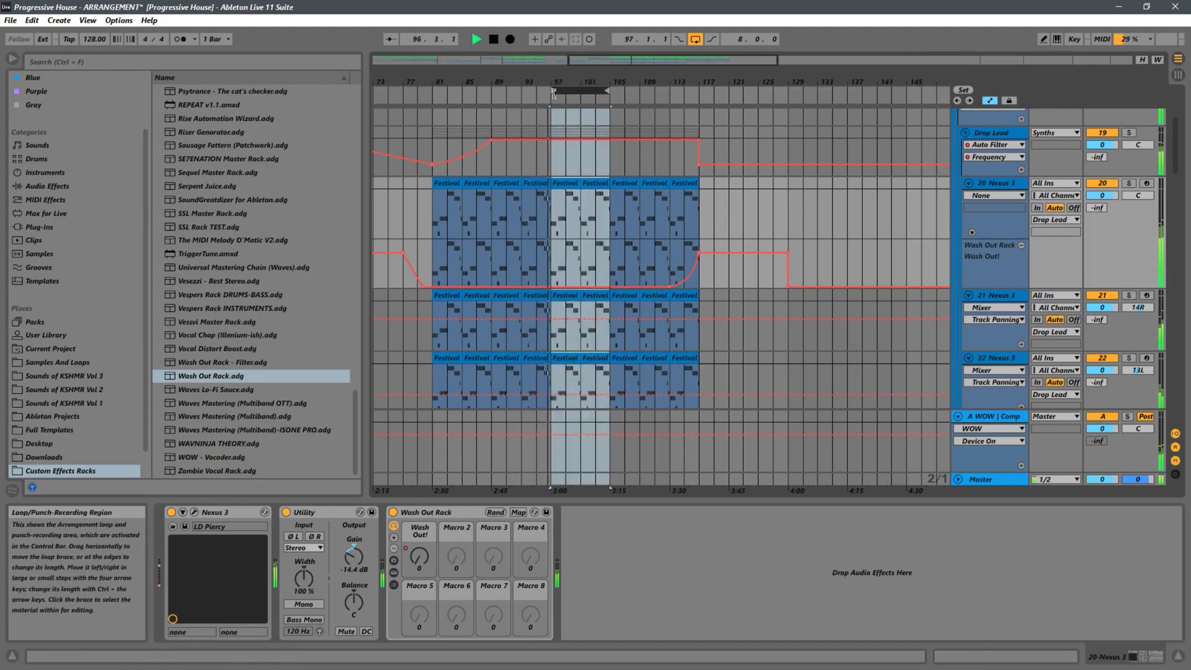
Highlight the drop clips on track 20 Nexus 3 up to bar 105, play the looped section and stop it
click(484, 209)
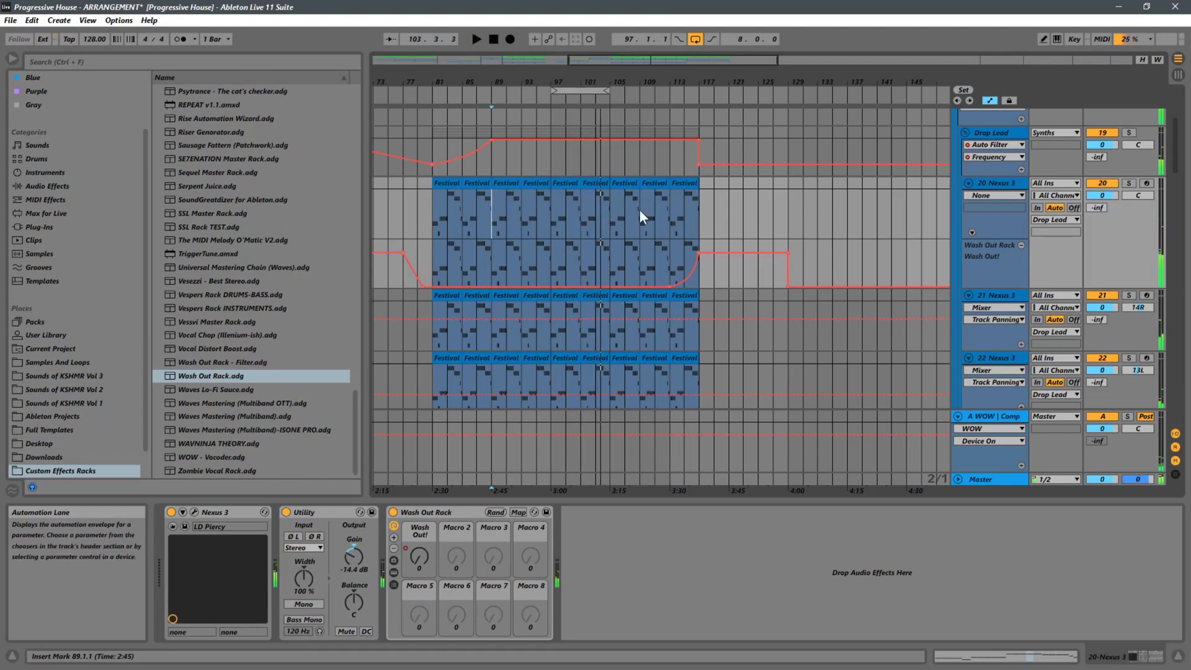
drag(487, 207, 606, 189)
key(space)
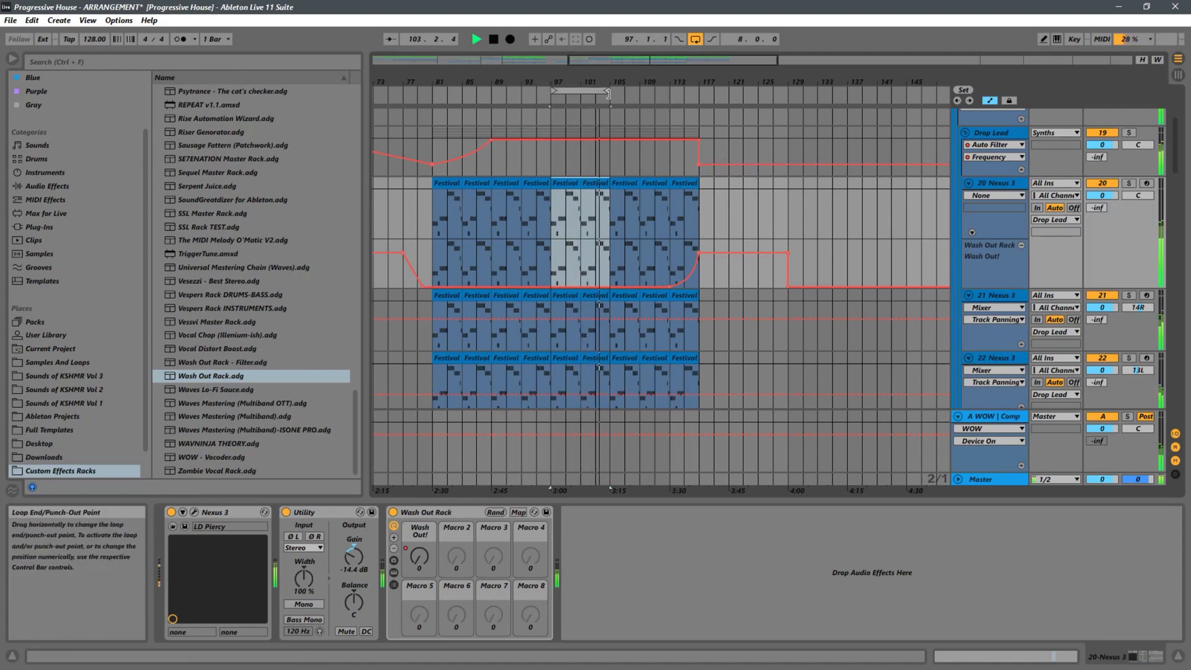
key(space)
Highlight the first drop from bar 41 to 65 on track 20 Nexus 3, and play the second drop from bar 97
drag(540, 81, 705, 63)
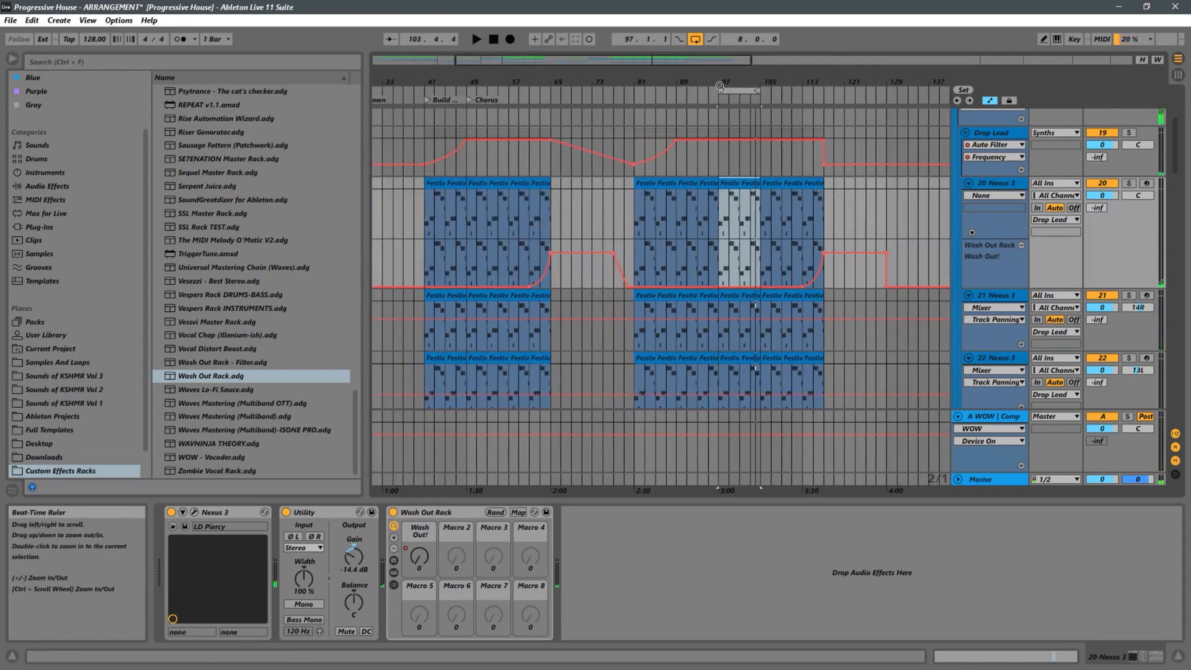
click(424, 221)
drag(423, 220, 501, 209)
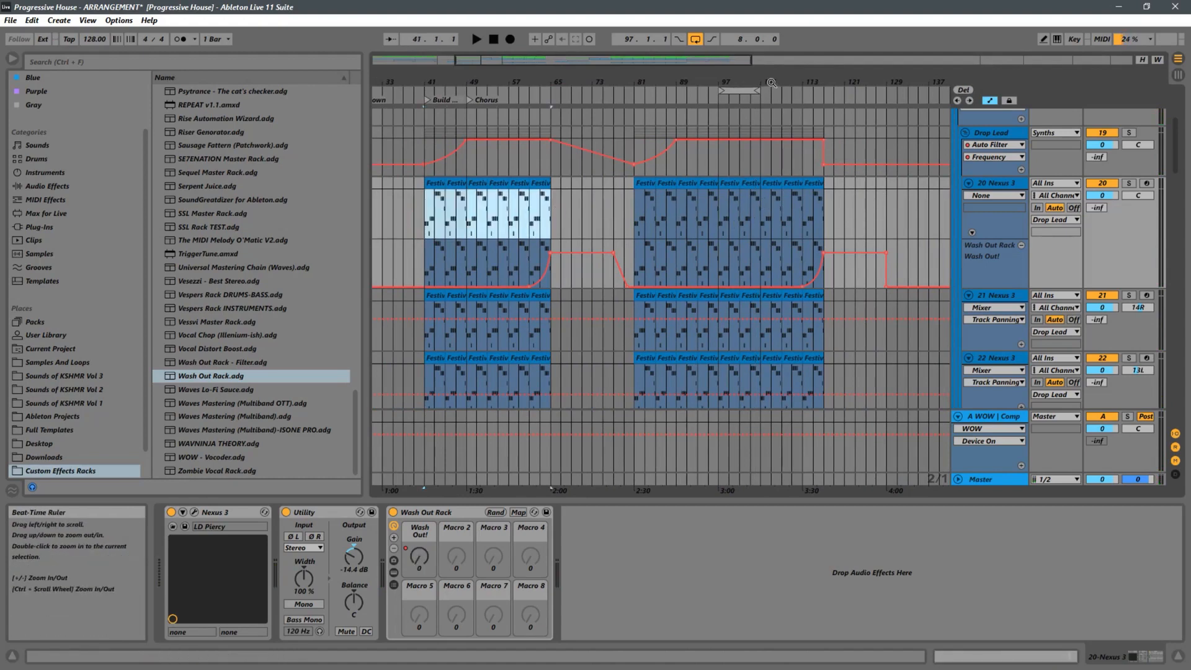
drag(771, 83, 768, 99)
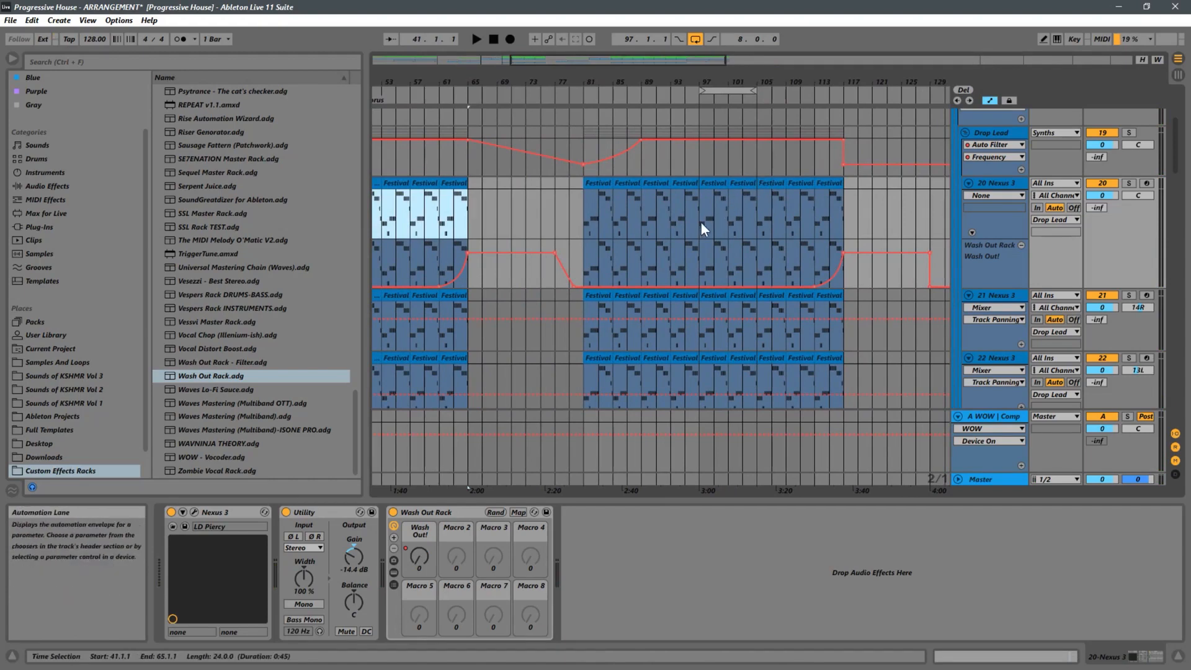
click(701, 222)
key(space)
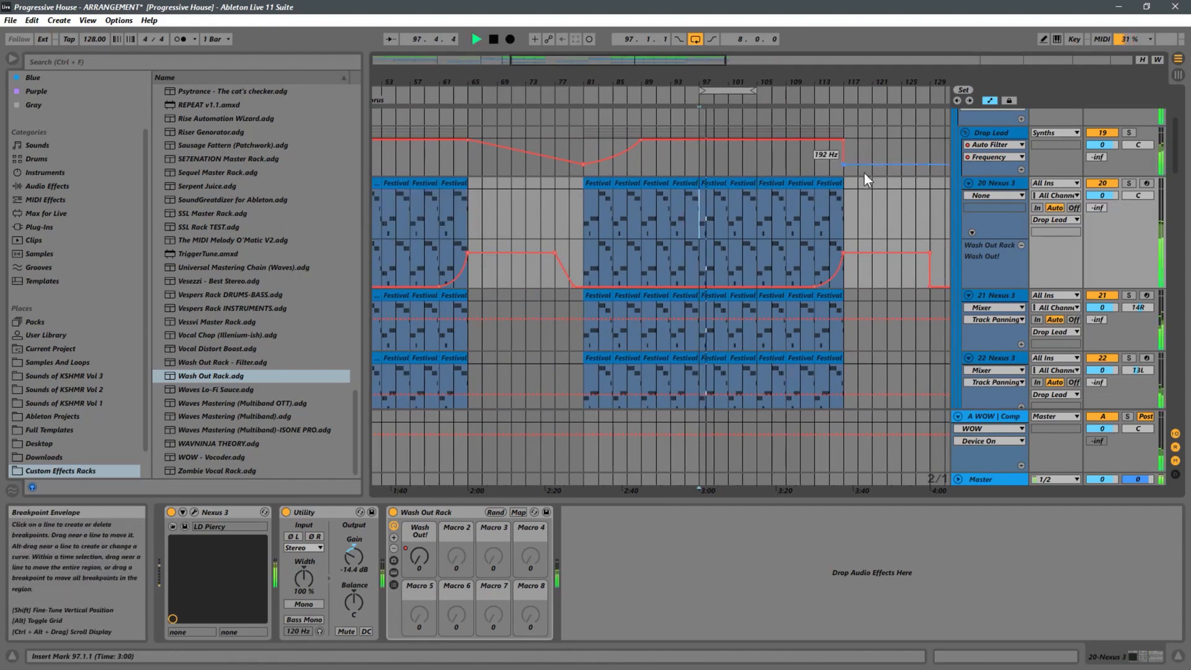
Extend the arrangement loop to the 16 bars from bar 97 to 113, and stop playback
click(643, 211)
drag(749, 82, 747, 104)
drag(754, 98, 848, 87)
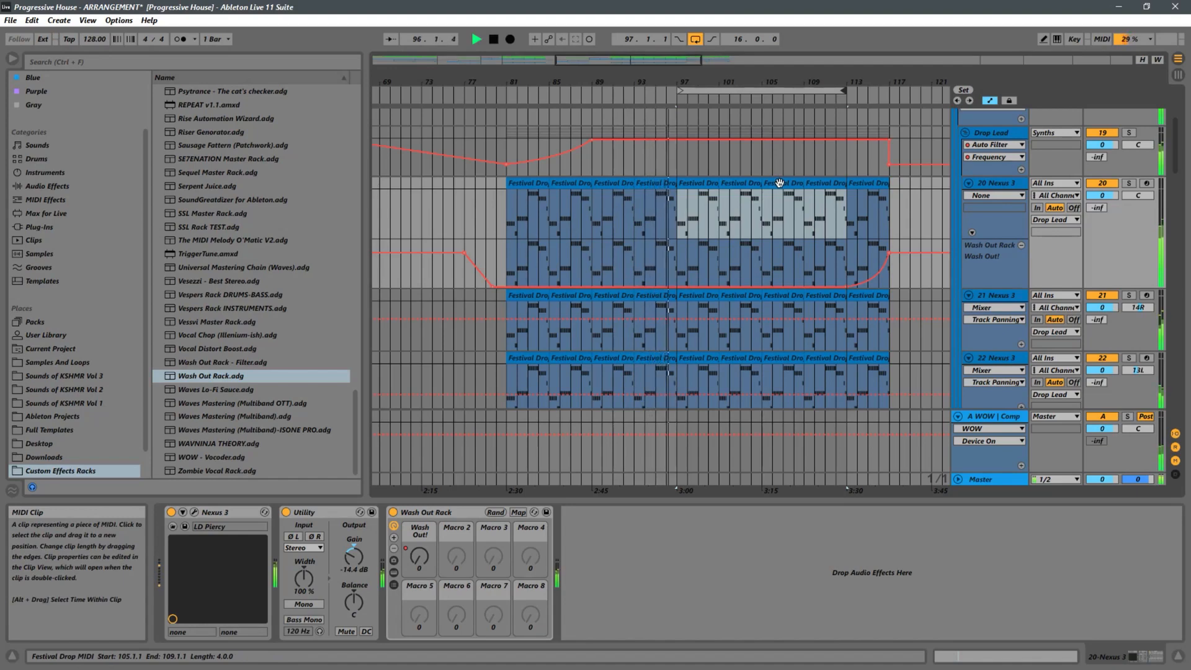
right_click(779, 183)
click(681, 220)
key(space)
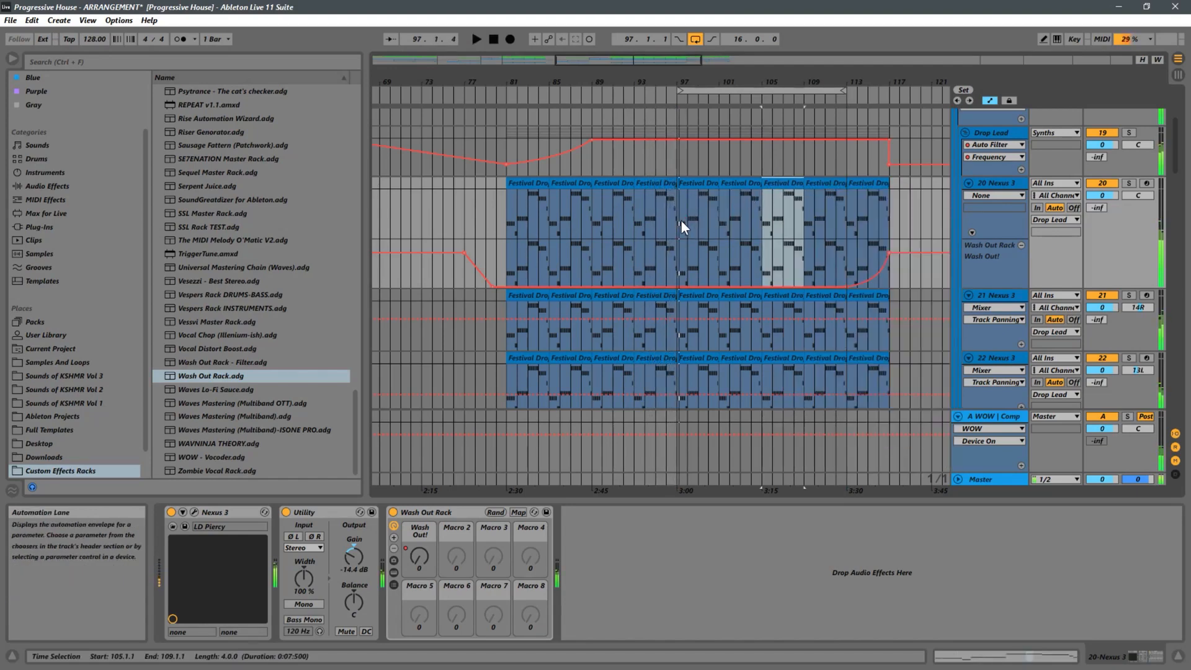
Delete the clips from bar 104 to 113 on track 20 Nexus 3 and loop that range
click(857, 217)
drag(848, 211, 750, 186)
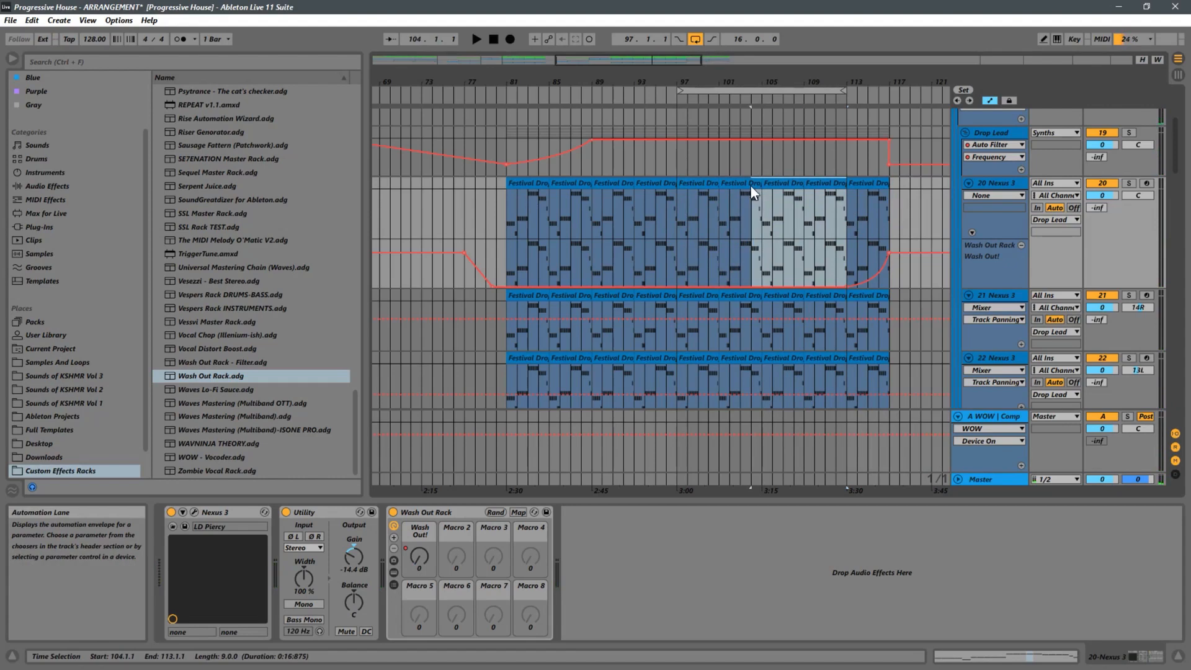
key(Delete)
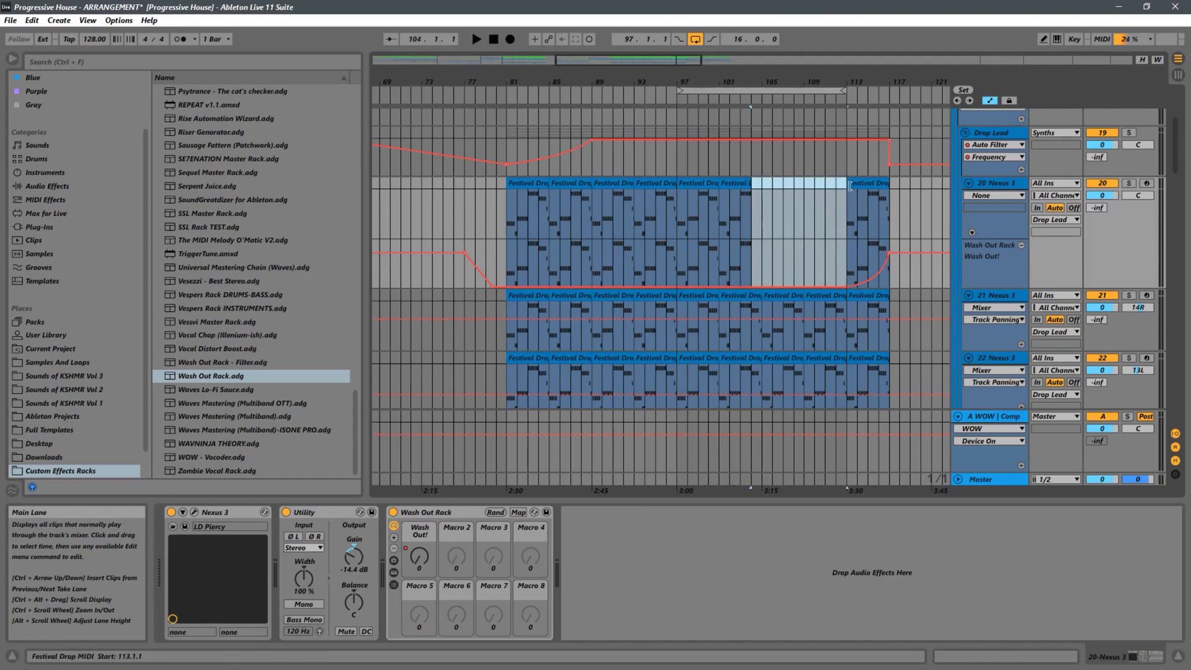
key(ctrl+l)
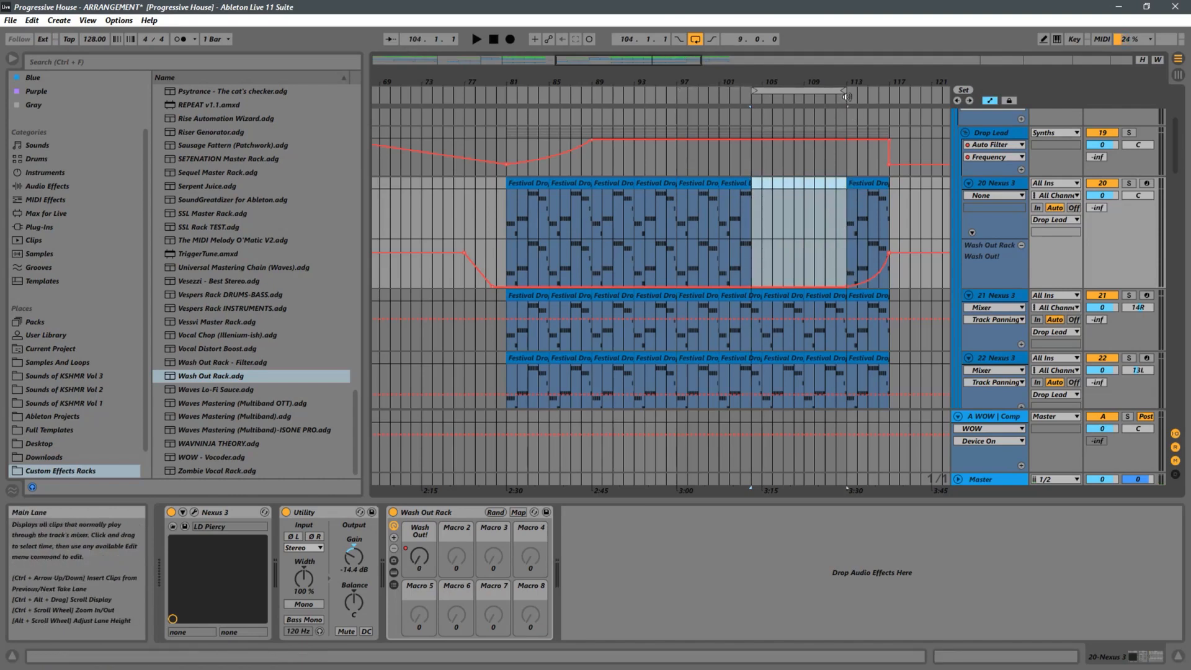
Delete the looped time from bar 104 to 113 across all tracks, and play the drop from bar 98
click(815, 88)
click(815, 88)
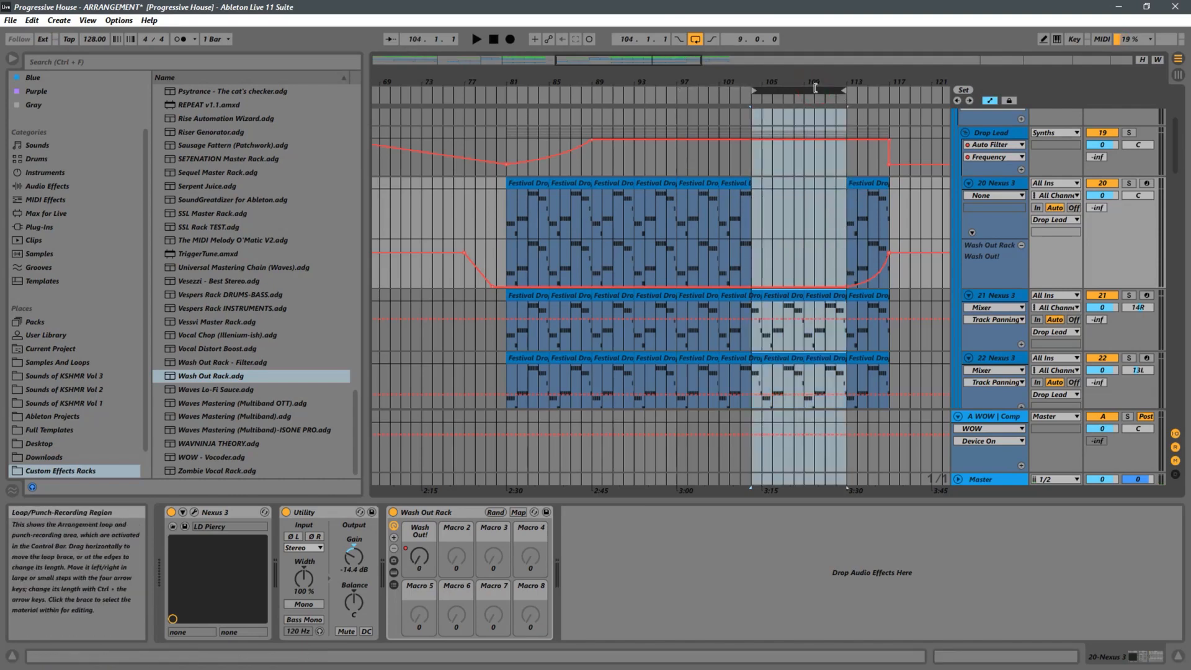
right_click(814, 89)
click(819, 146)
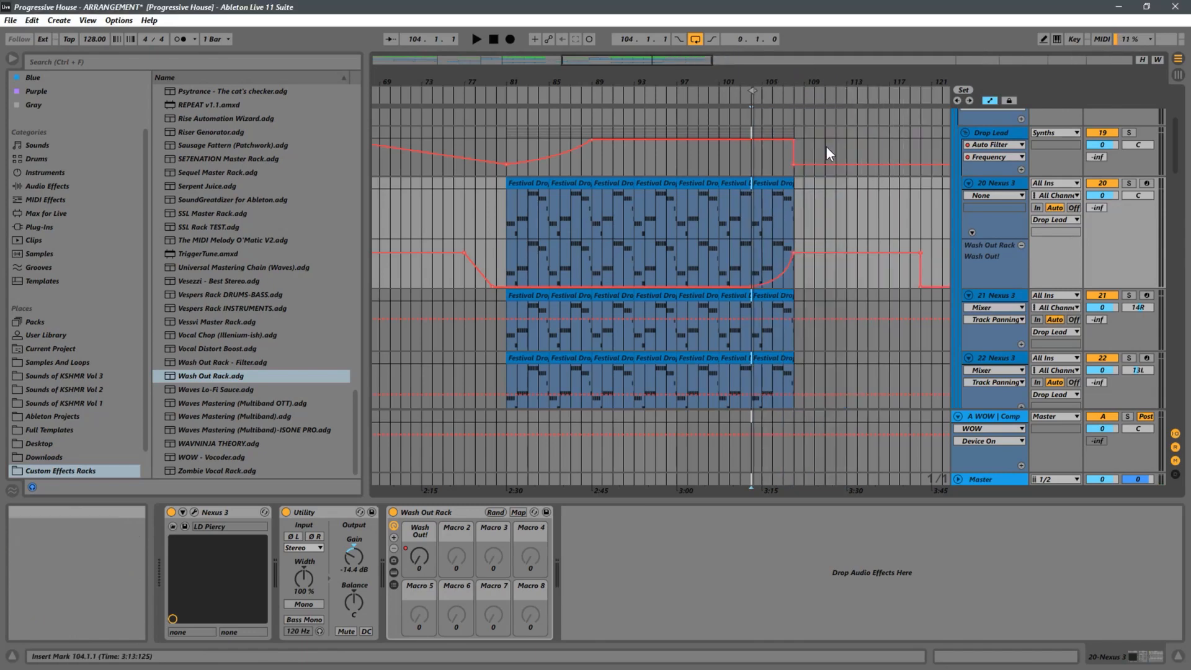
click(689, 214)
key(space)
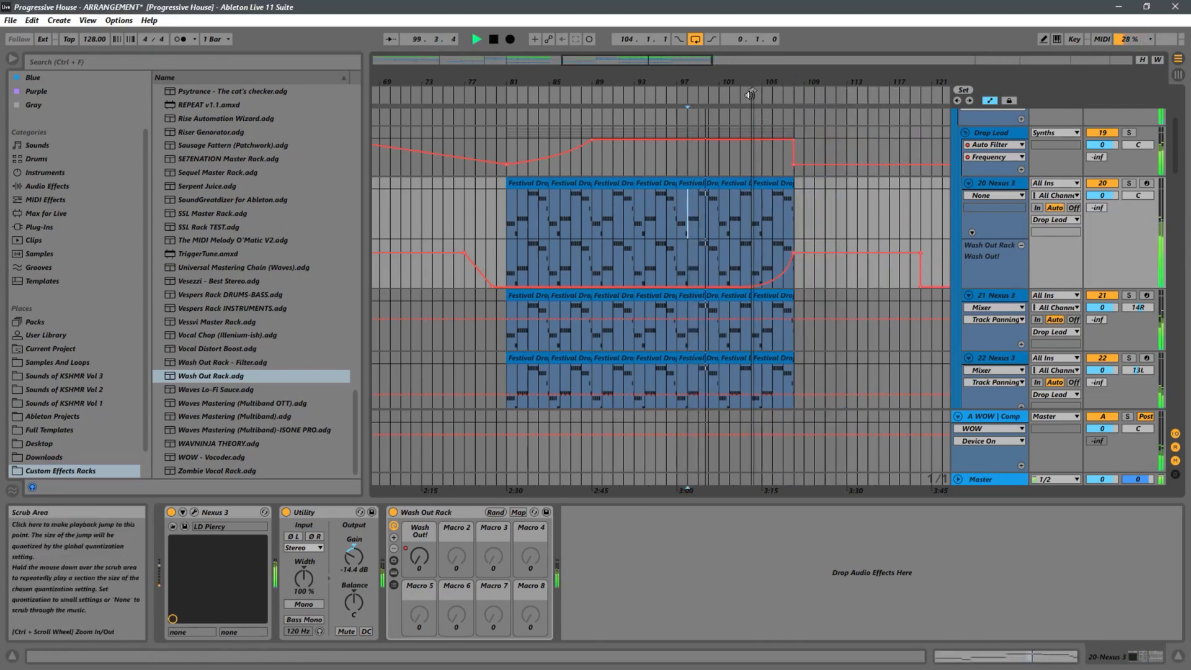
Play the second drop from bar 89 and highlight bars 97 to 106 on track 20 Nexus 3
click(587, 205)
click(593, 205)
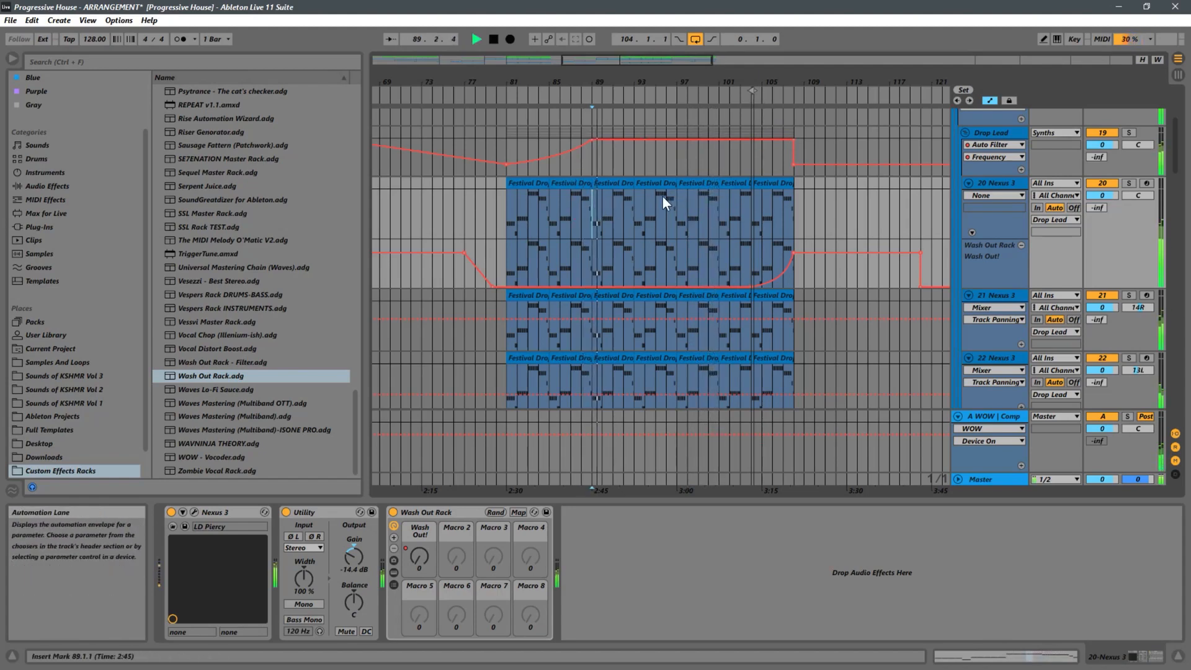
click(594, 219)
drag(594, 221, 769, 200)
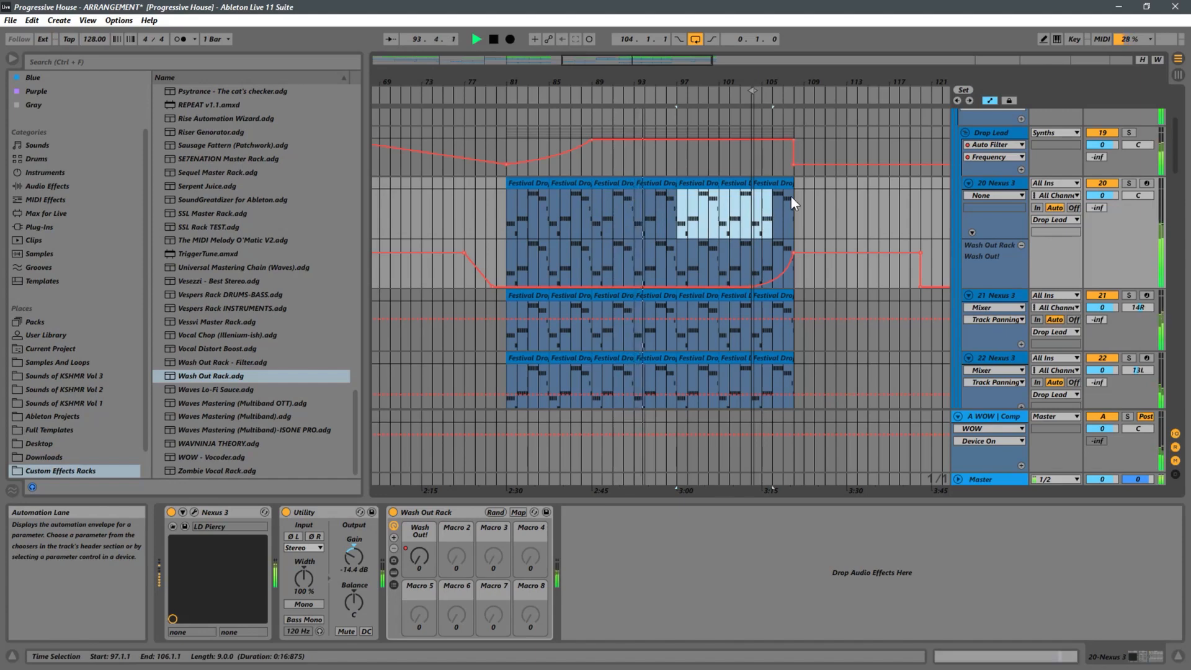
Stop playback, loop bars 106 to 108 at the end of the drop, and delete that time across all tracks
drag(794, 196, 773, 181)
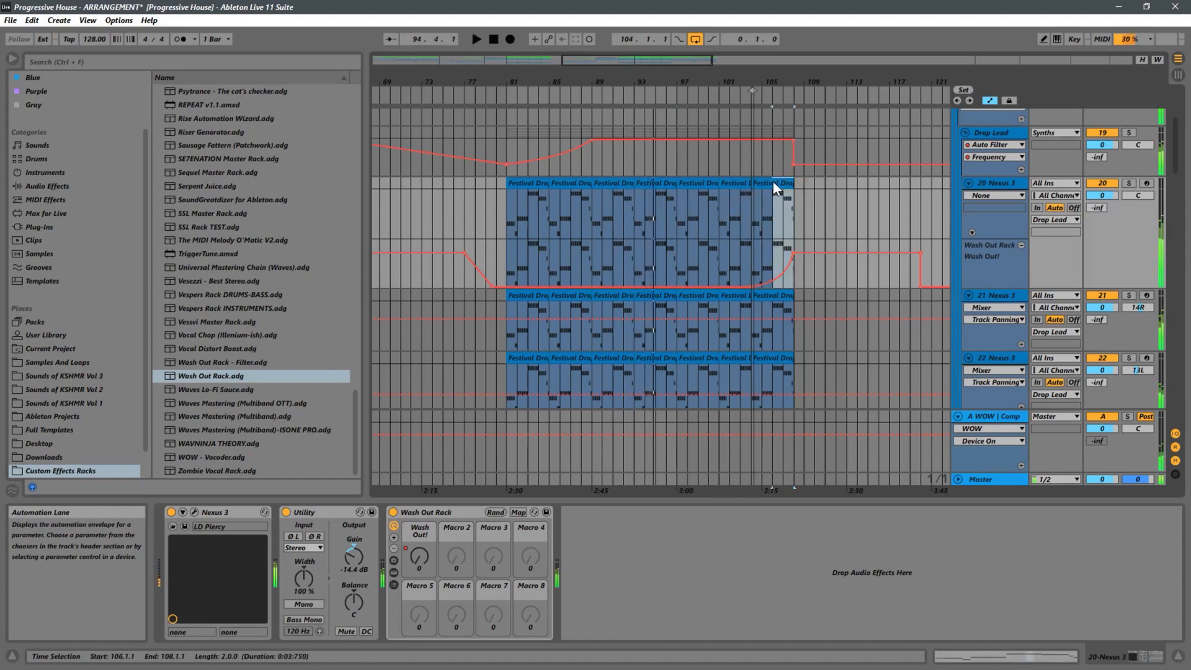
key(space)
key(ctrl+l)
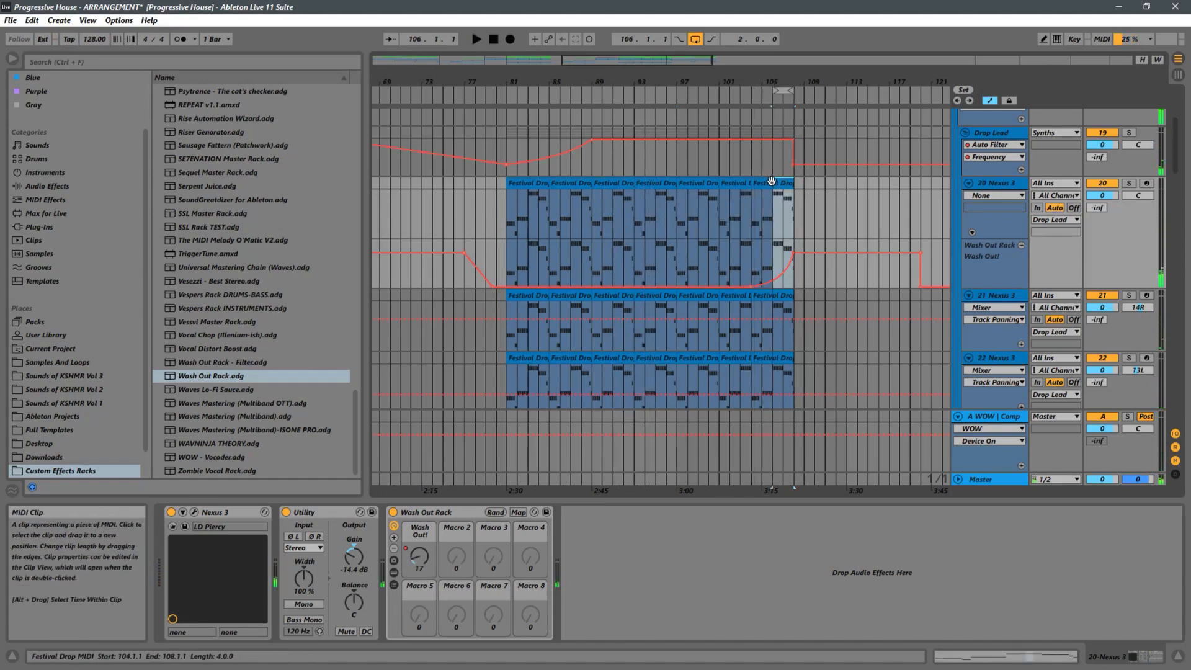
right_click(784, 92)
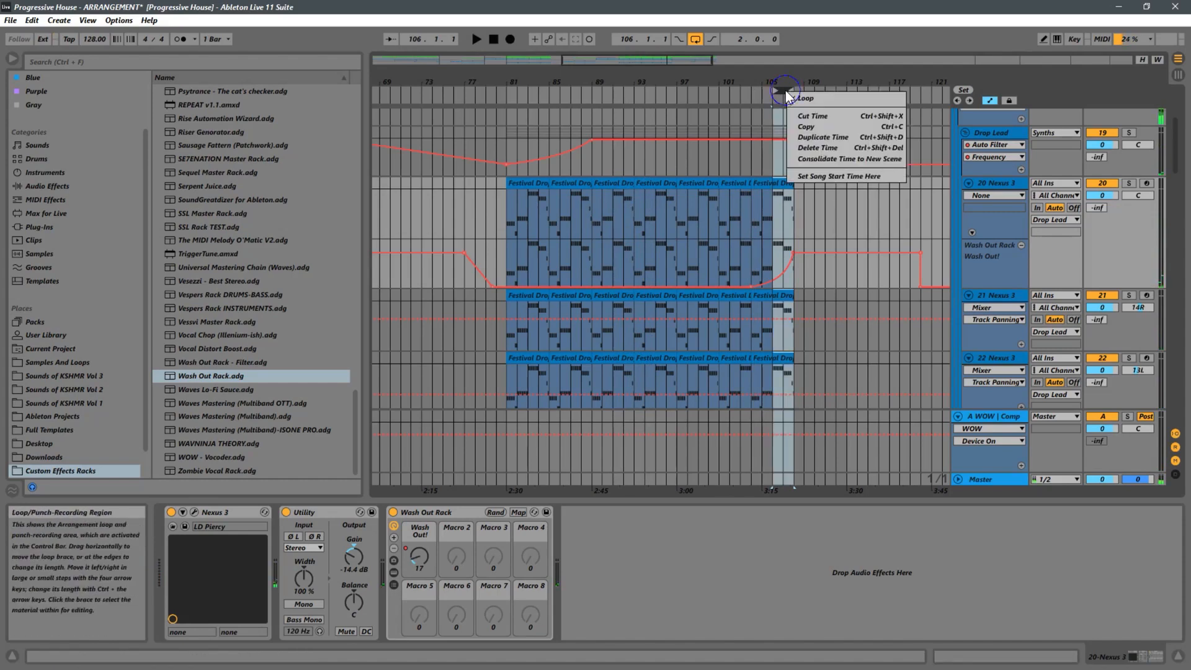
click(808, 150)
Play from bar 102 and remove the leftover Wash Out automation breakpoint at bar 106 on track 20 Nexus 3
click(729, 216)
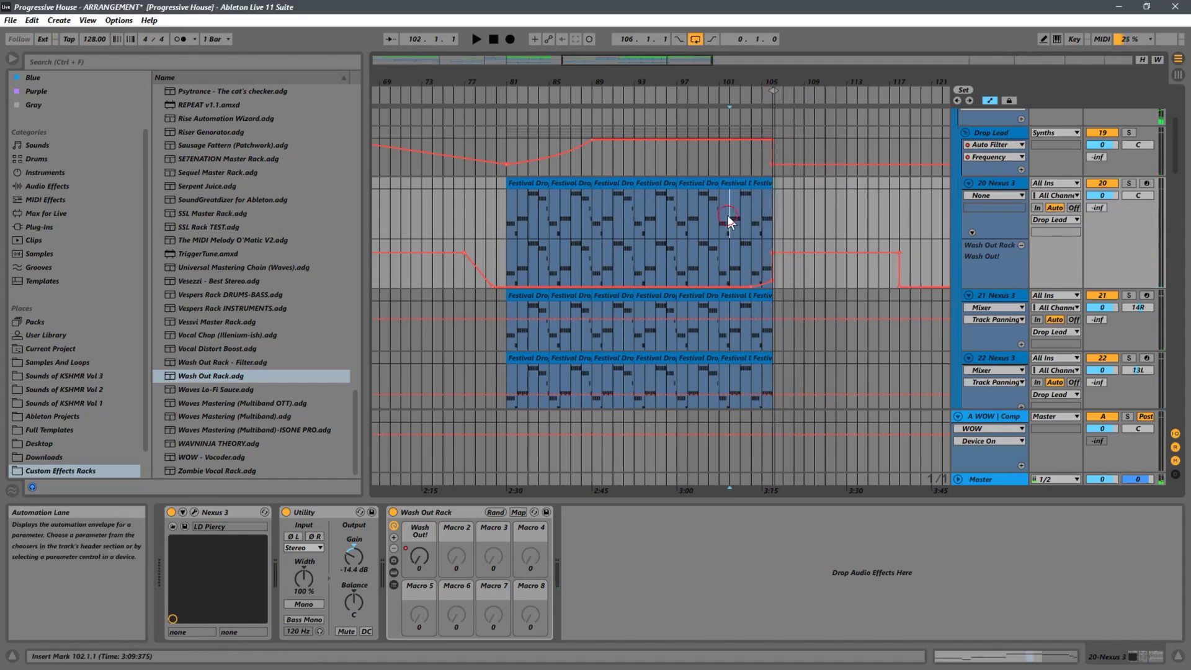
key(space)
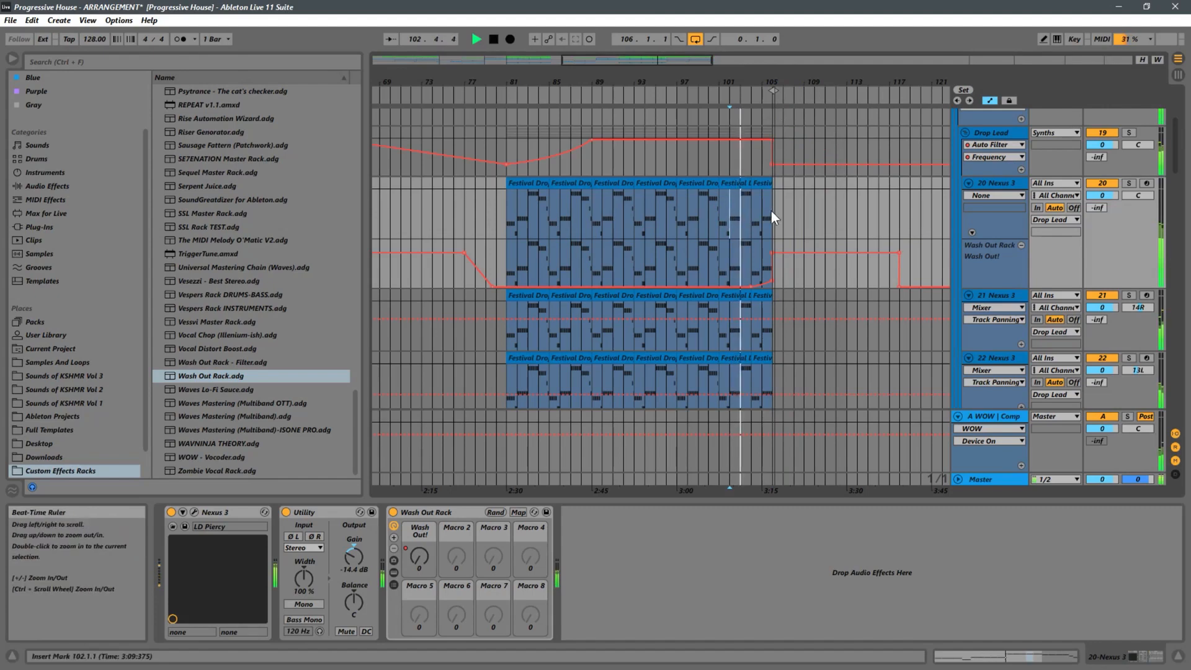
click(773, 281)
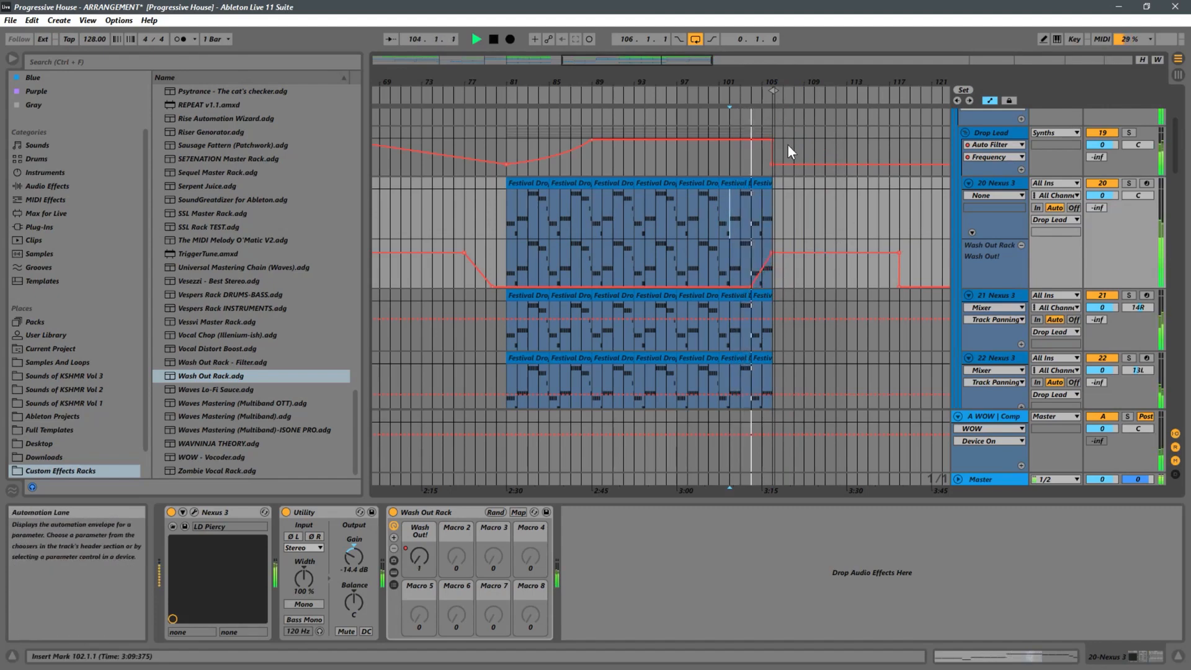
Extend the clip starting at bar 101 on track 20 Nexus 3 to bar 106, and stop playback
click(729, 184)
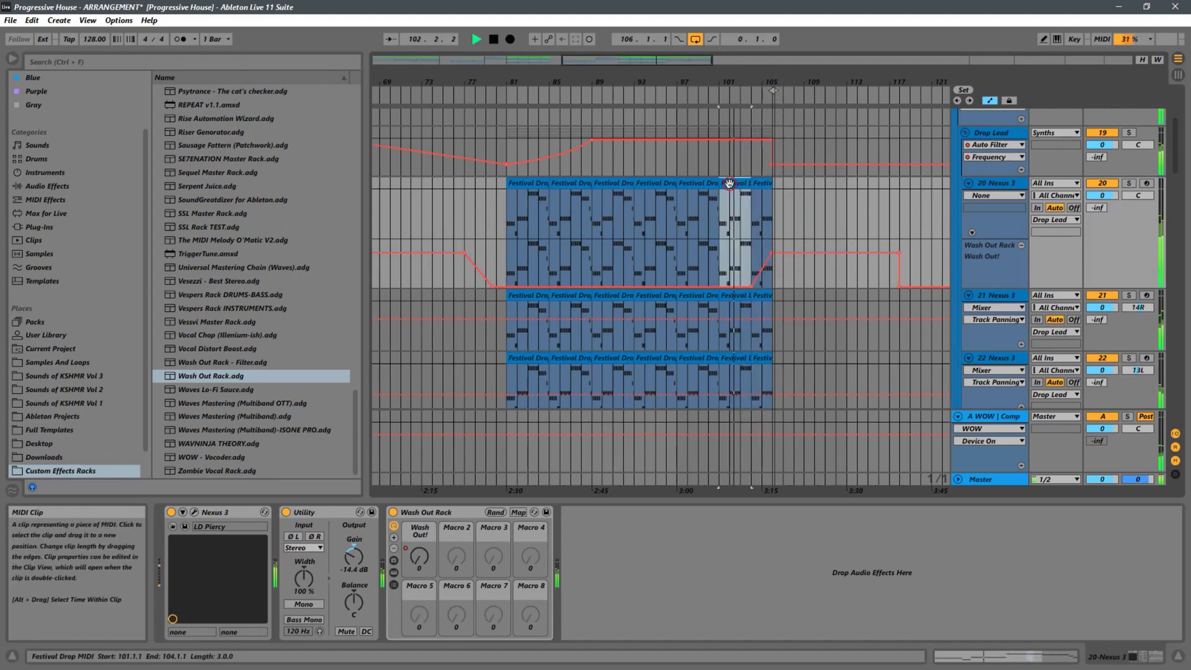
drag(751, 186, 772, 193)
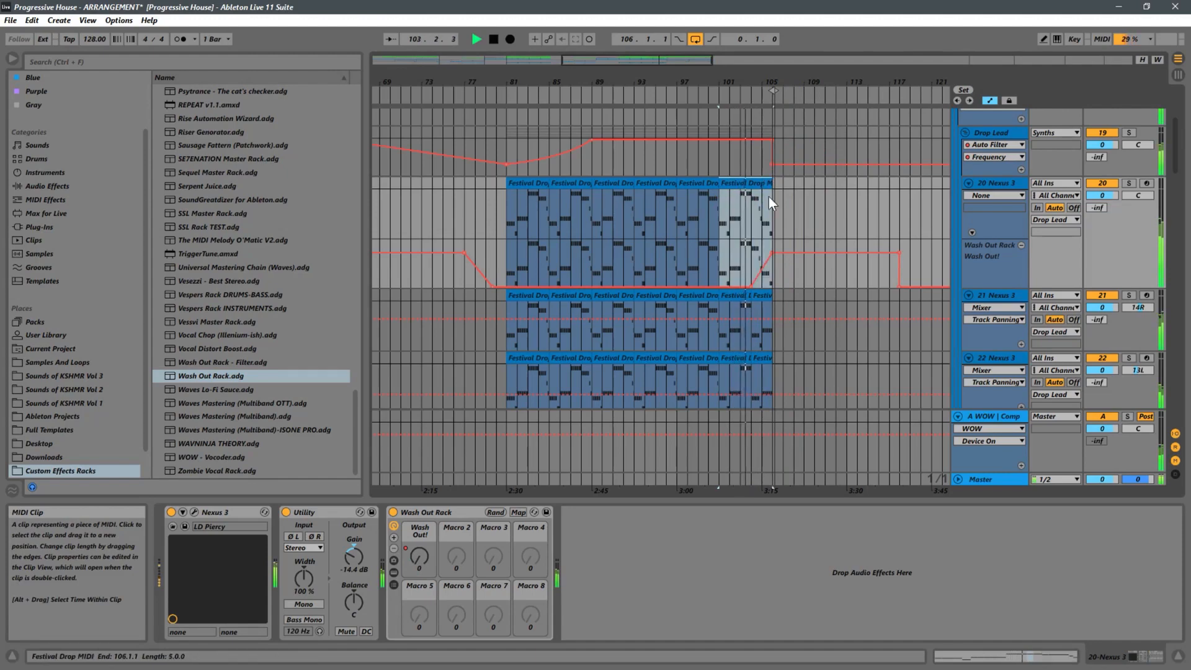
scroll(755, 251, down, 2)
key(space)
key(ctrl)
key(ctrl)
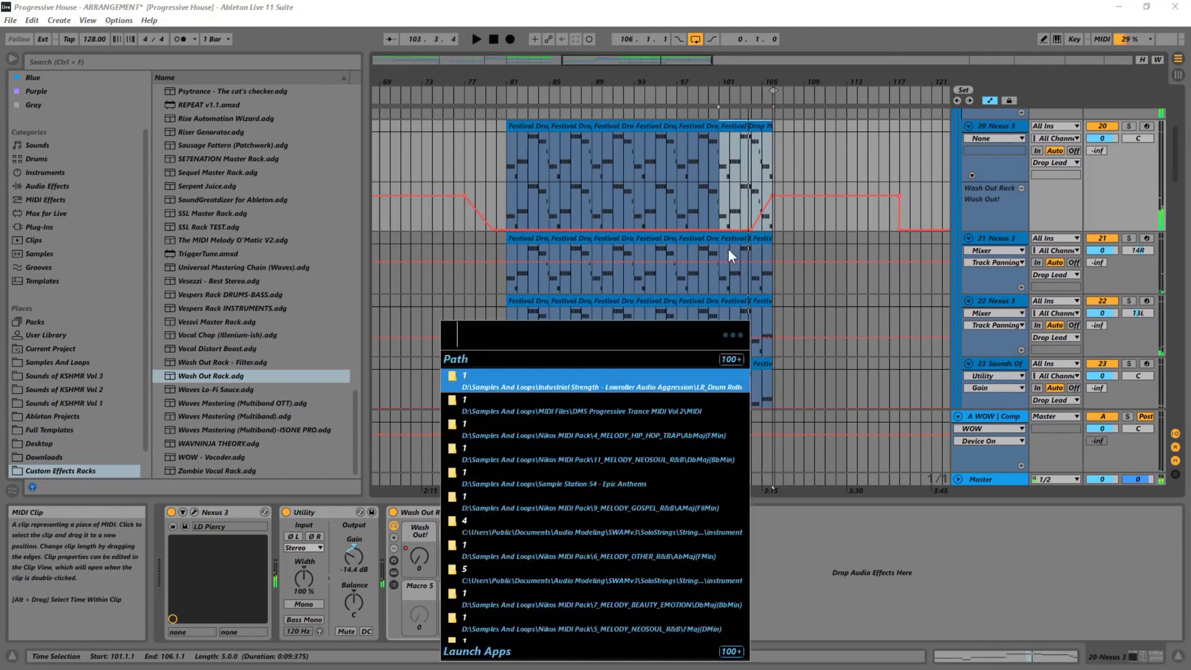
click(804, 279)
Play the arrangement from bar 102, and restart playback from bar 89
click(727, 282)
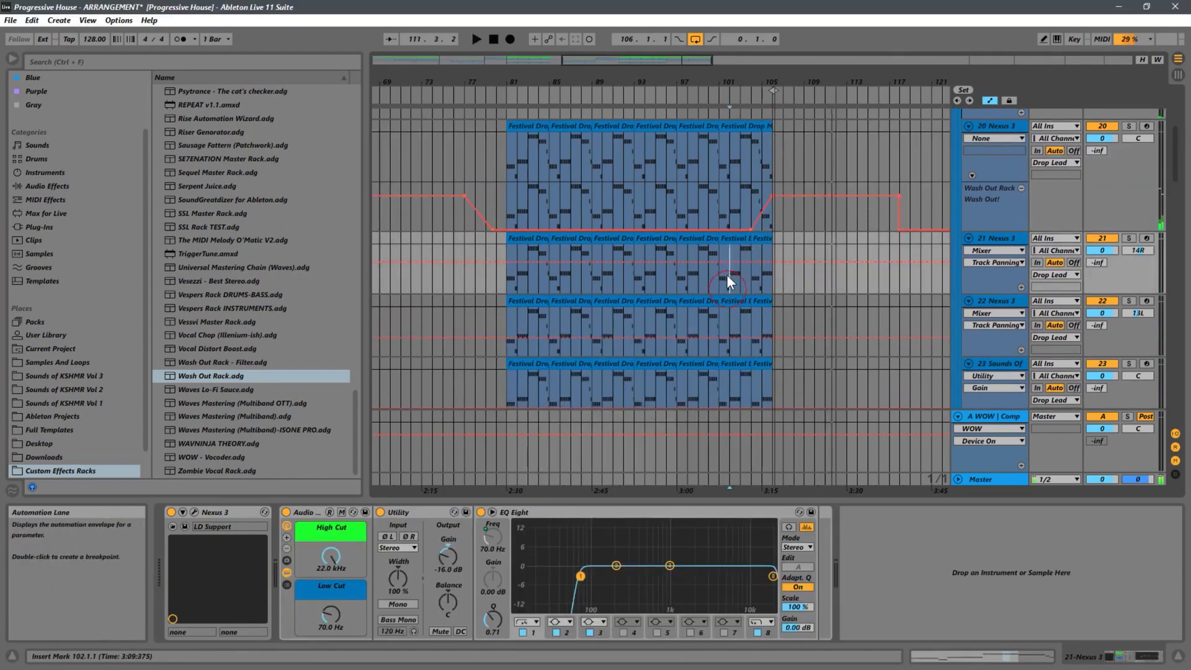
key(space)
click(595, 168)
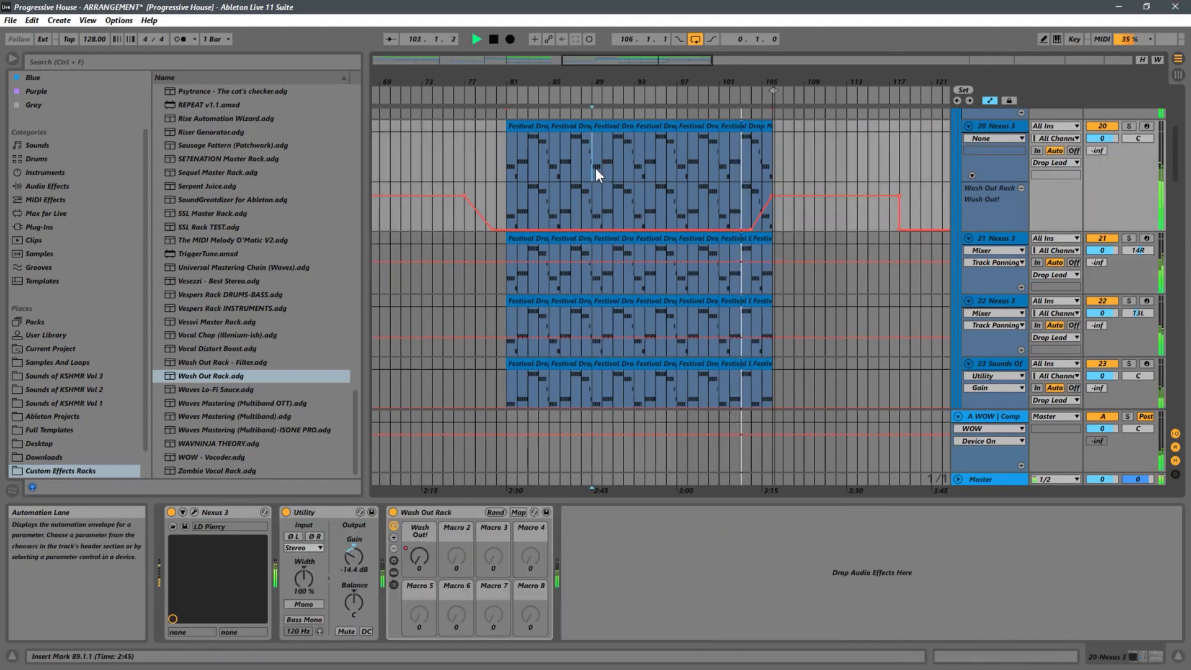
key(space)
key(space)
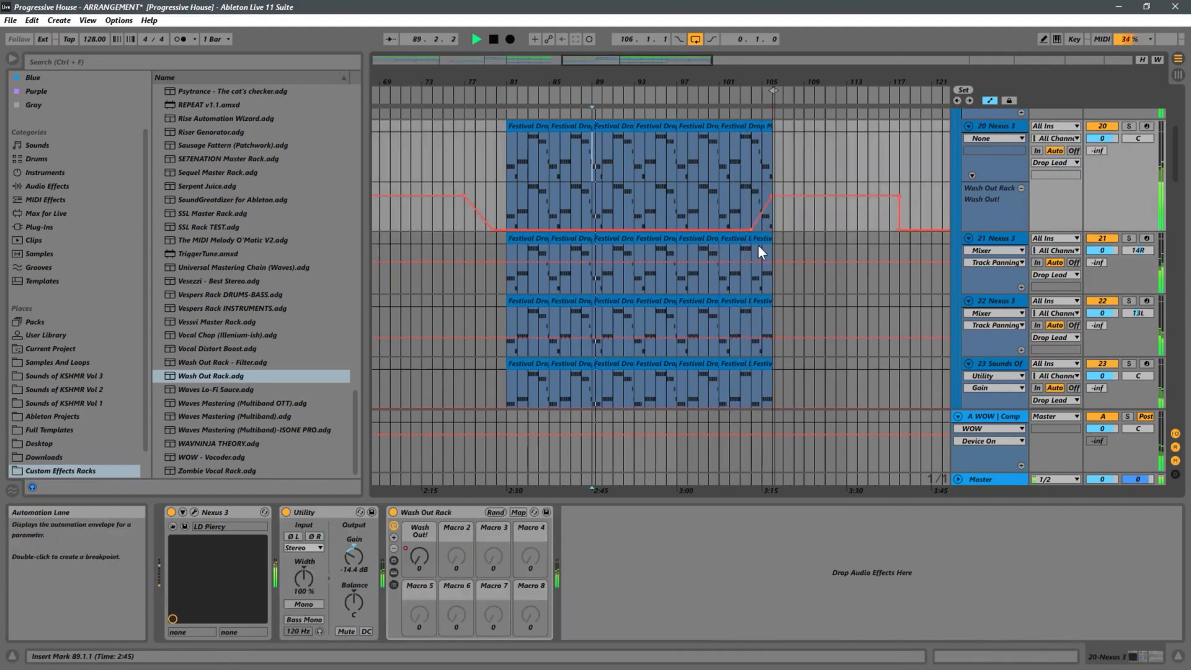
Extend the clips starting at bar 101 on tracks 21, 22 and 23 to bar 106
click(740, 238)
drag(751, 238, 773, 238)
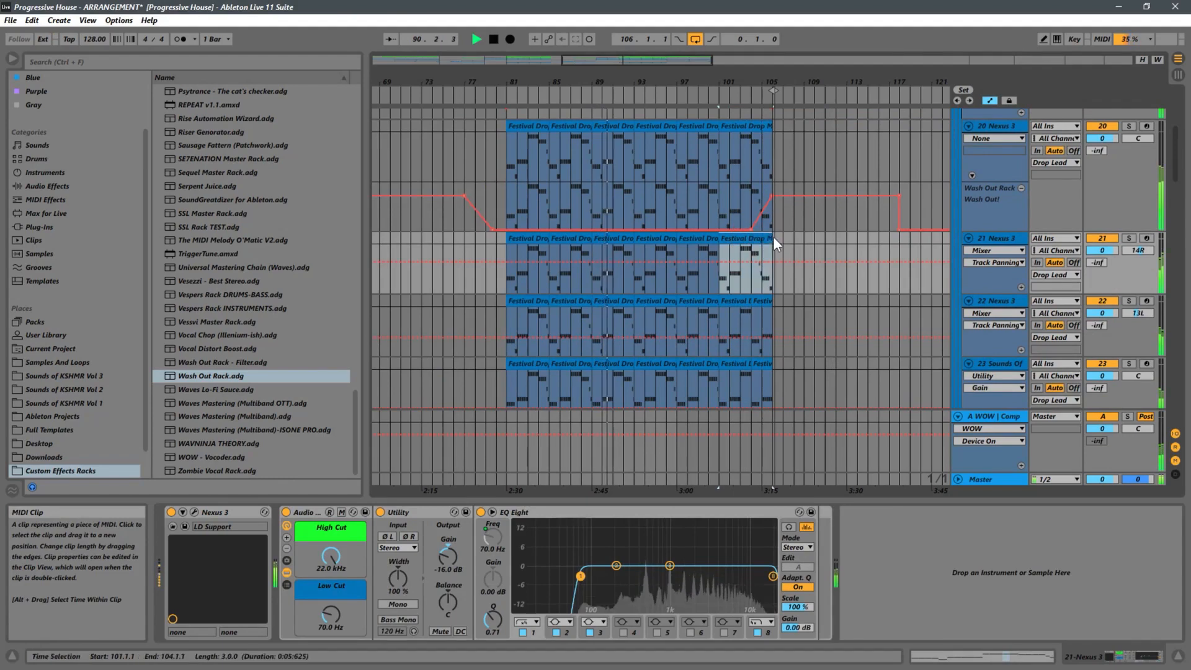
click(737, 300)
drag(750, 301, 768, 319)
scroll(763, 304, down, 1)
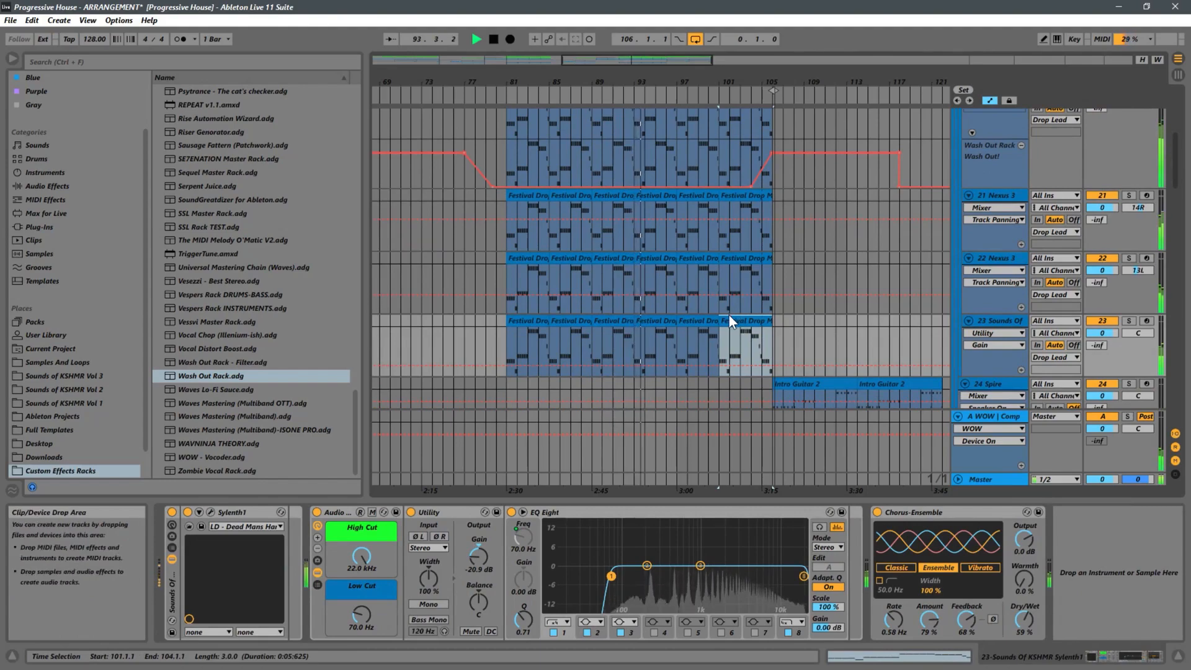
Place the insert marker at bar 106, switch off the arrangement loop, and listen to the end of the drop
scroll(728, 314, up, 5)
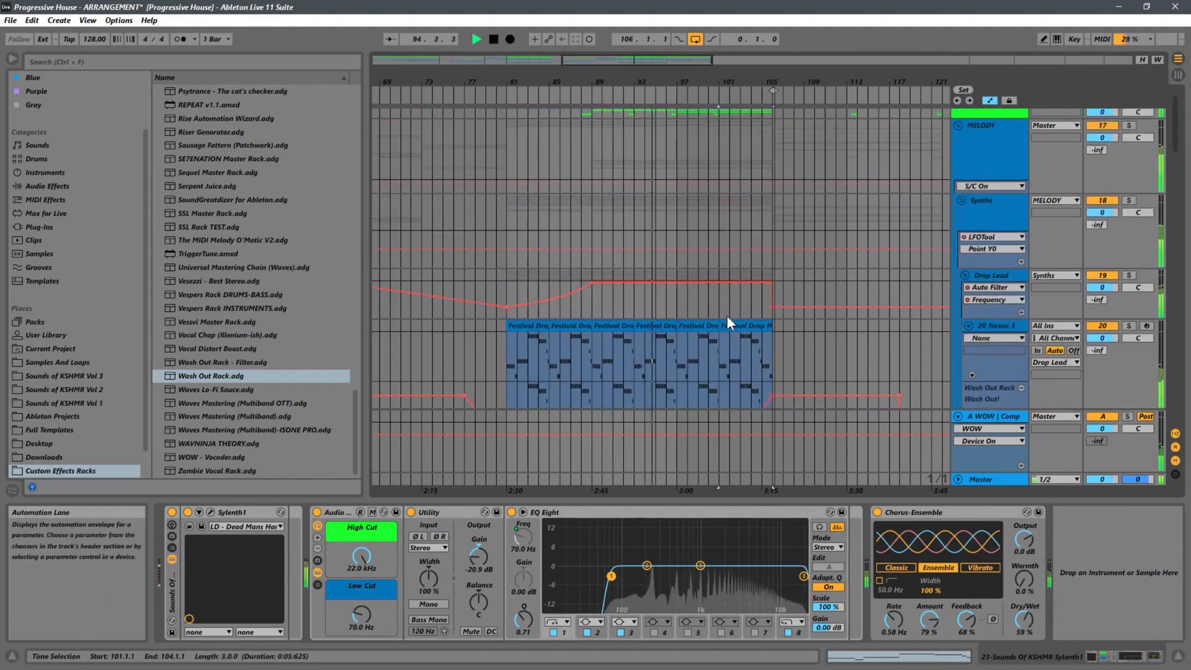
scroll(728, 315, up, 1)
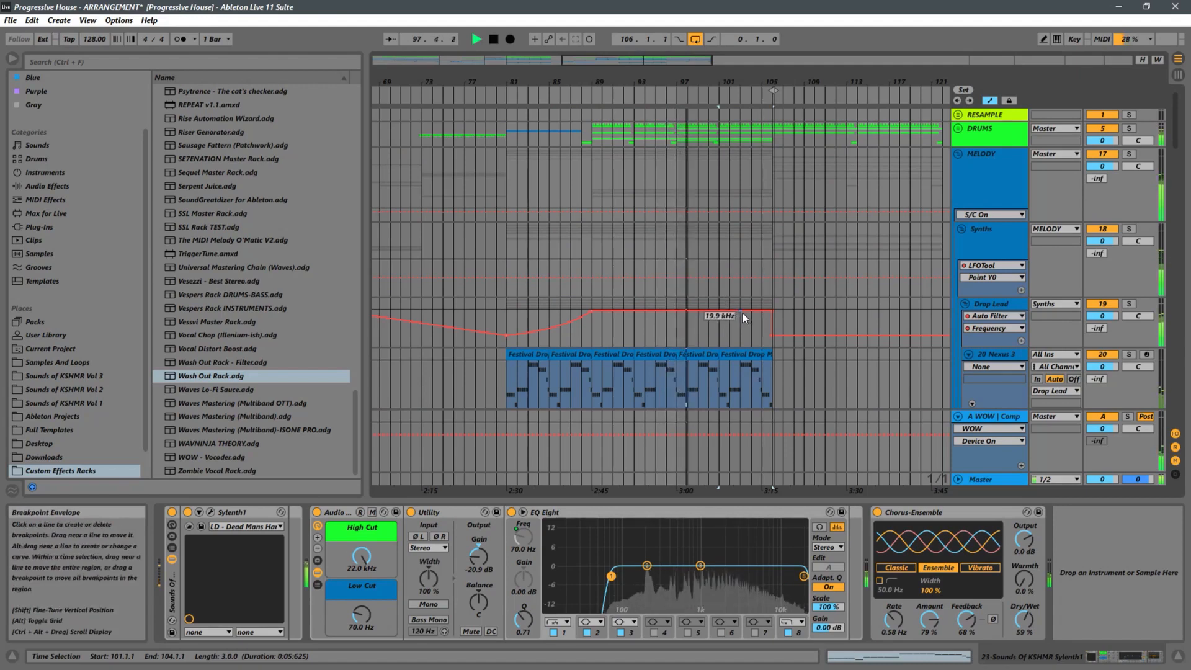
click(775, 379)
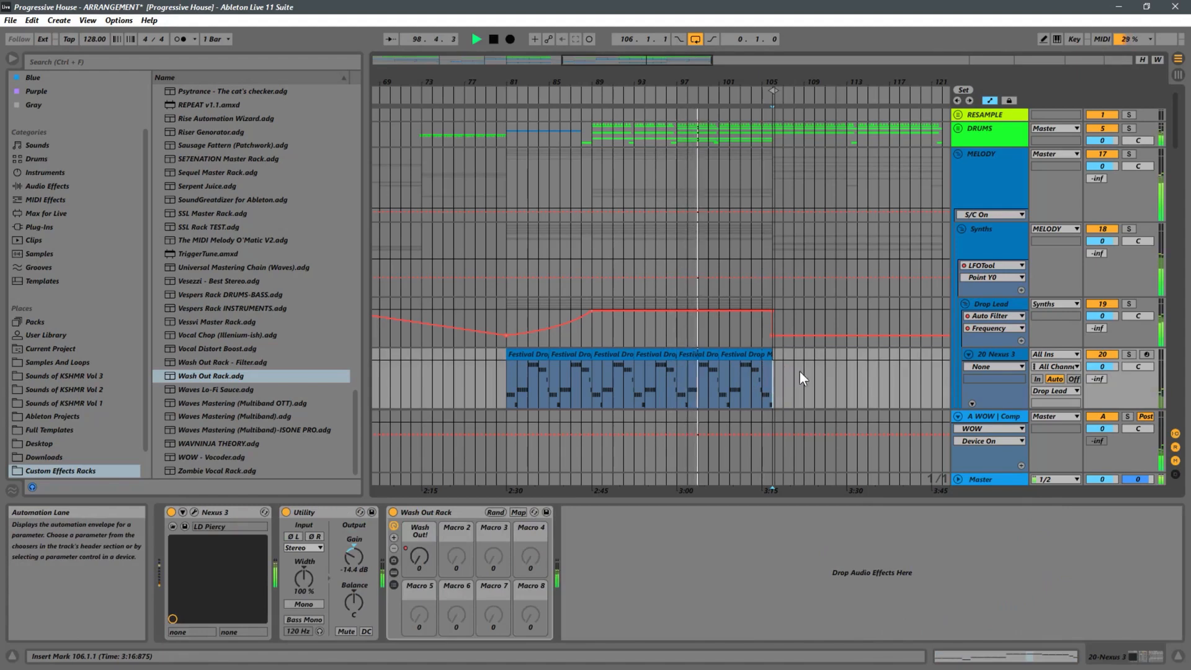
click(697, 41)
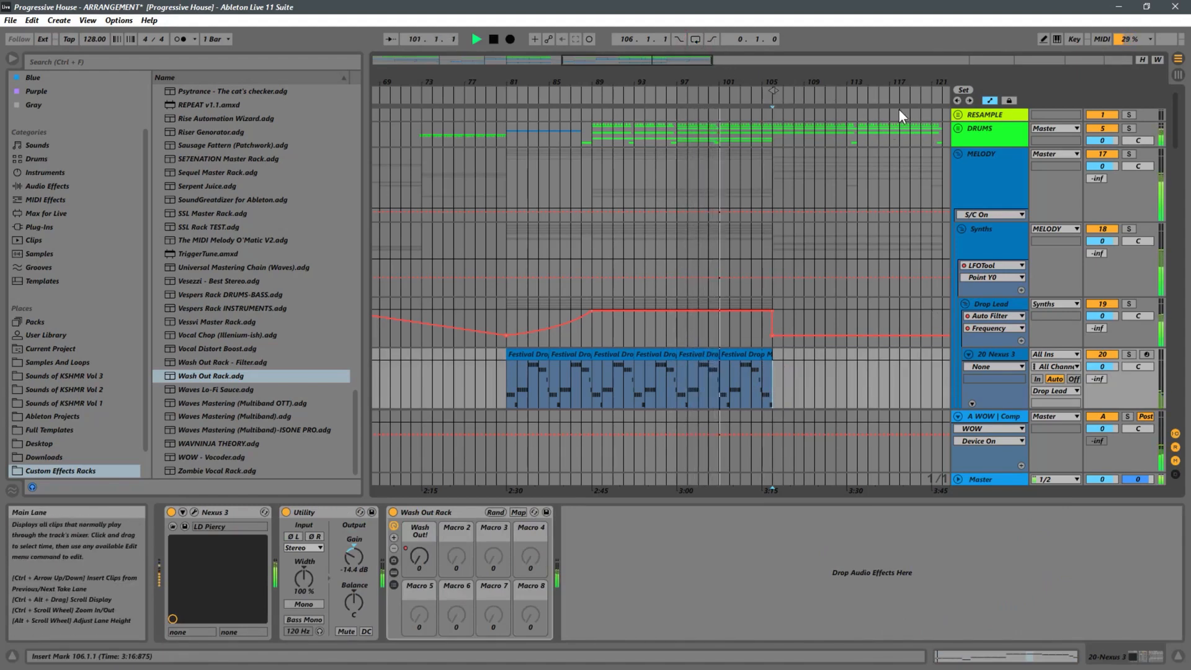
drag(767, 79, 720, 139)
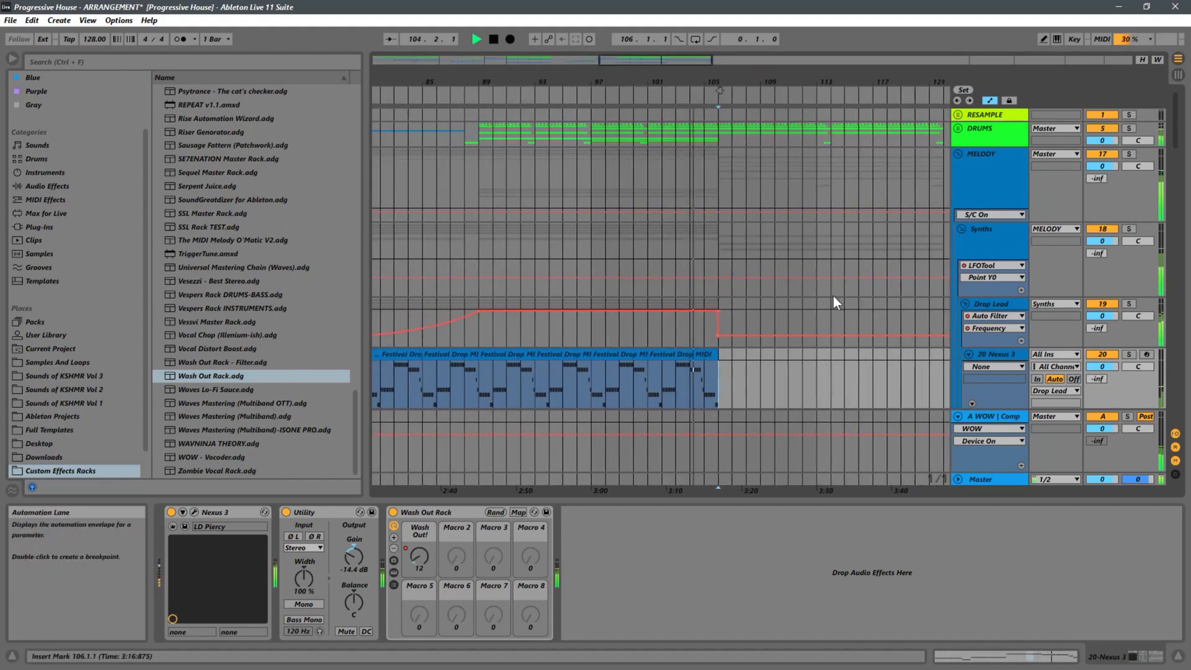
Stop playback at bar 97, and briefly play the start of the second drop from bar 89
click(646, 374)
key(space)
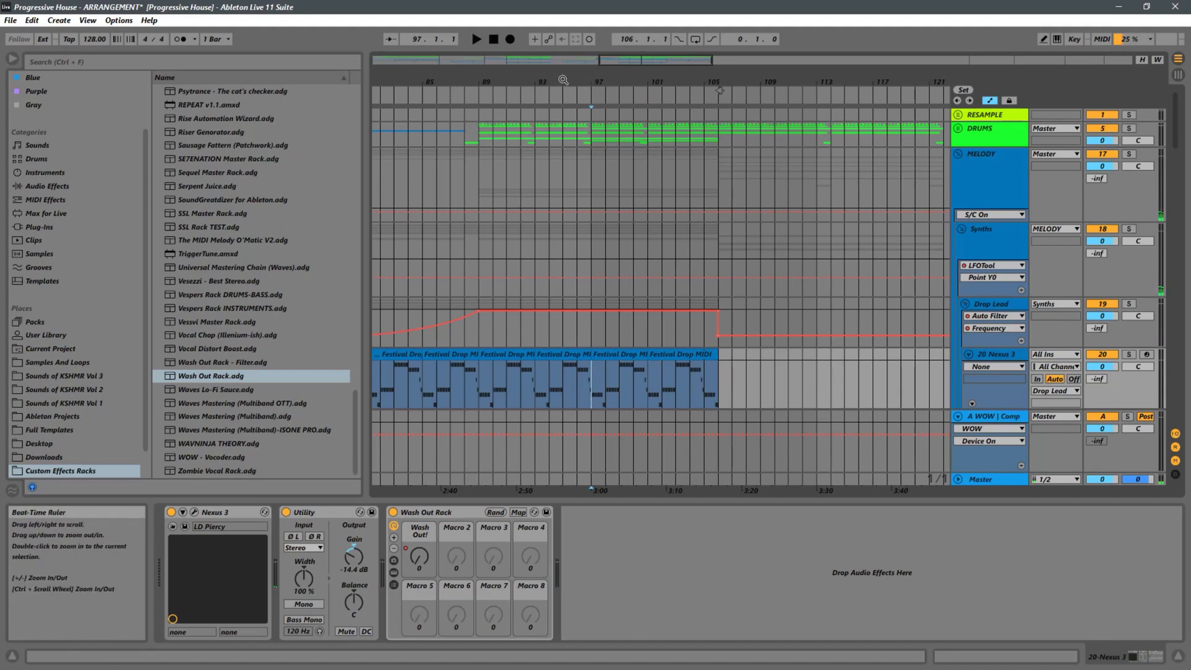
drag(563, 80, 715, 57)
click(661, 372)
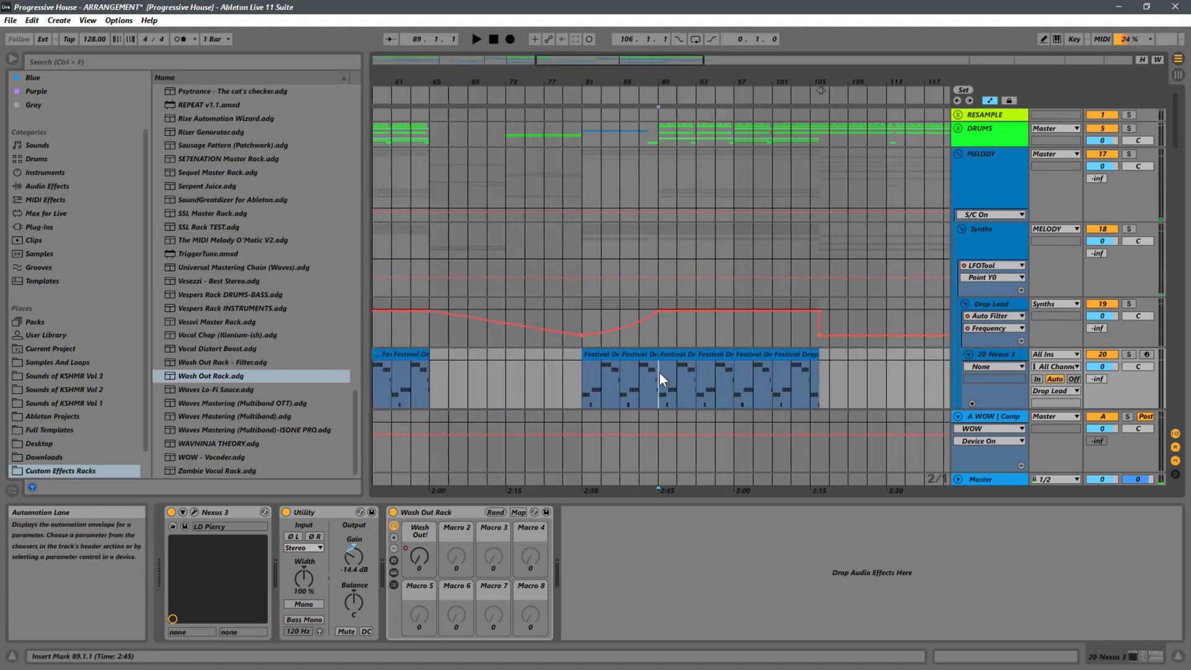
key(space)
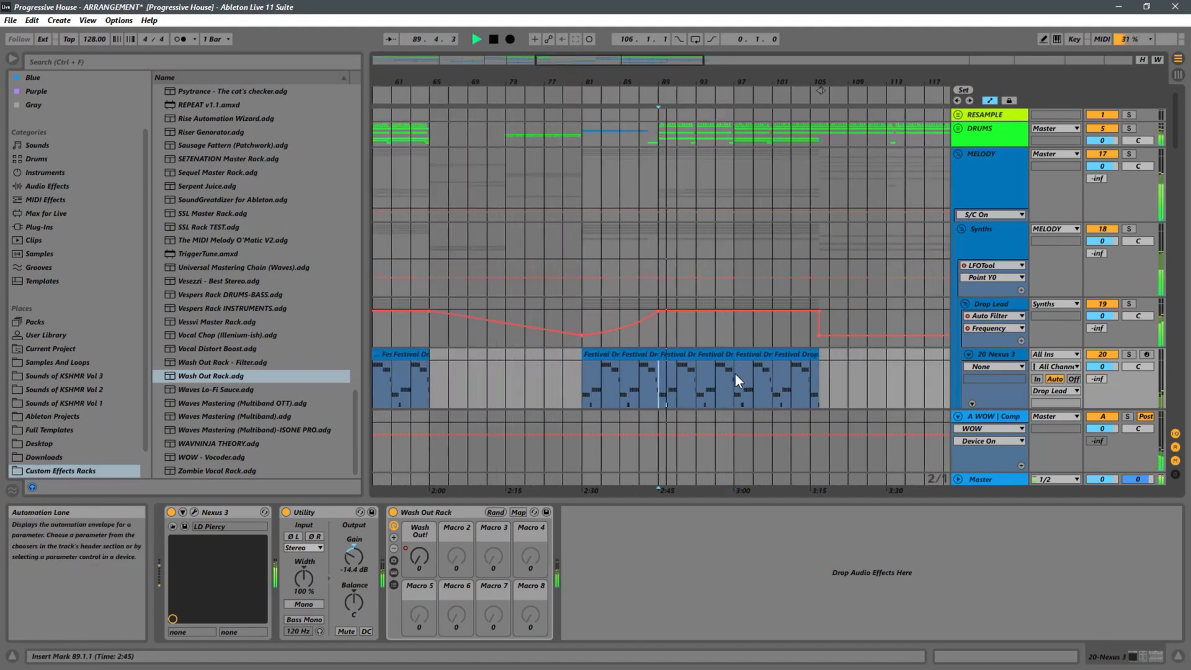
key(space)
Loop the eight bars from bar 89 to 97 and duplicate that time across all tracks
drag(735, 374, 660, 368)
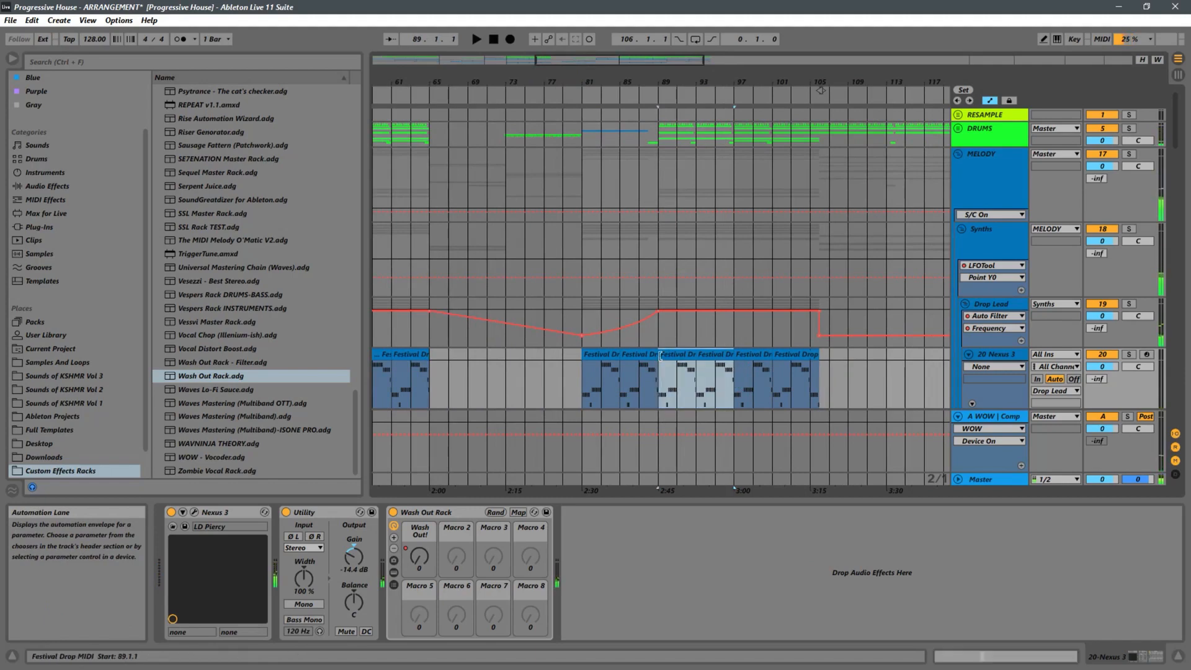
key(ctrl+l)
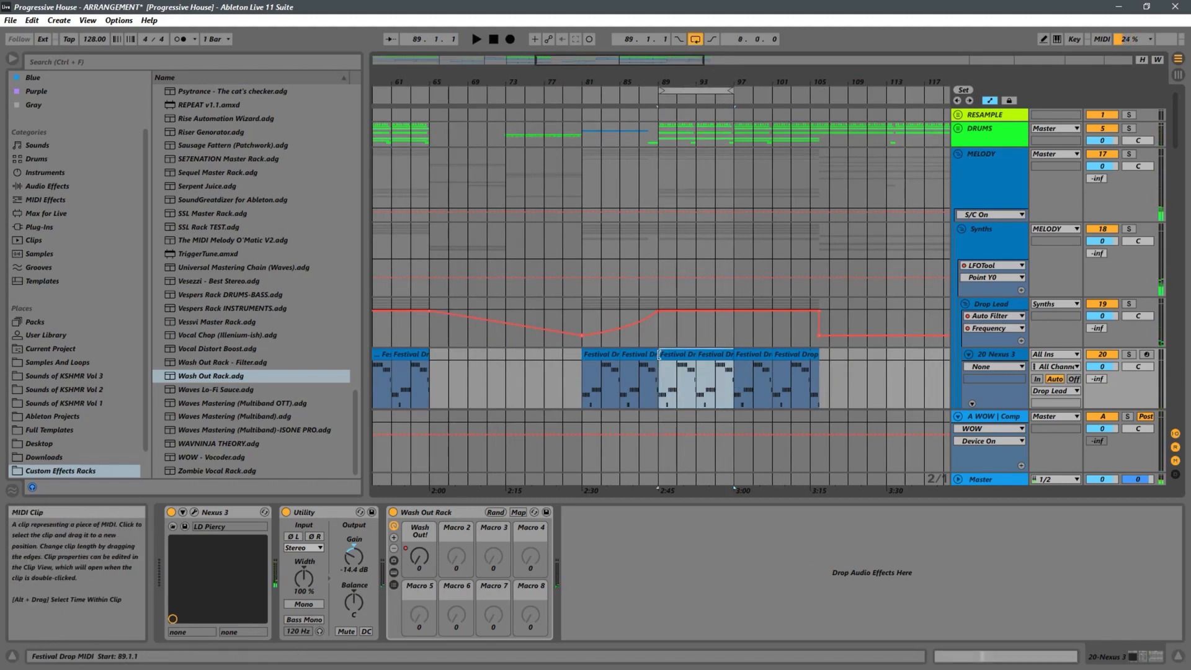
click(672, 103)
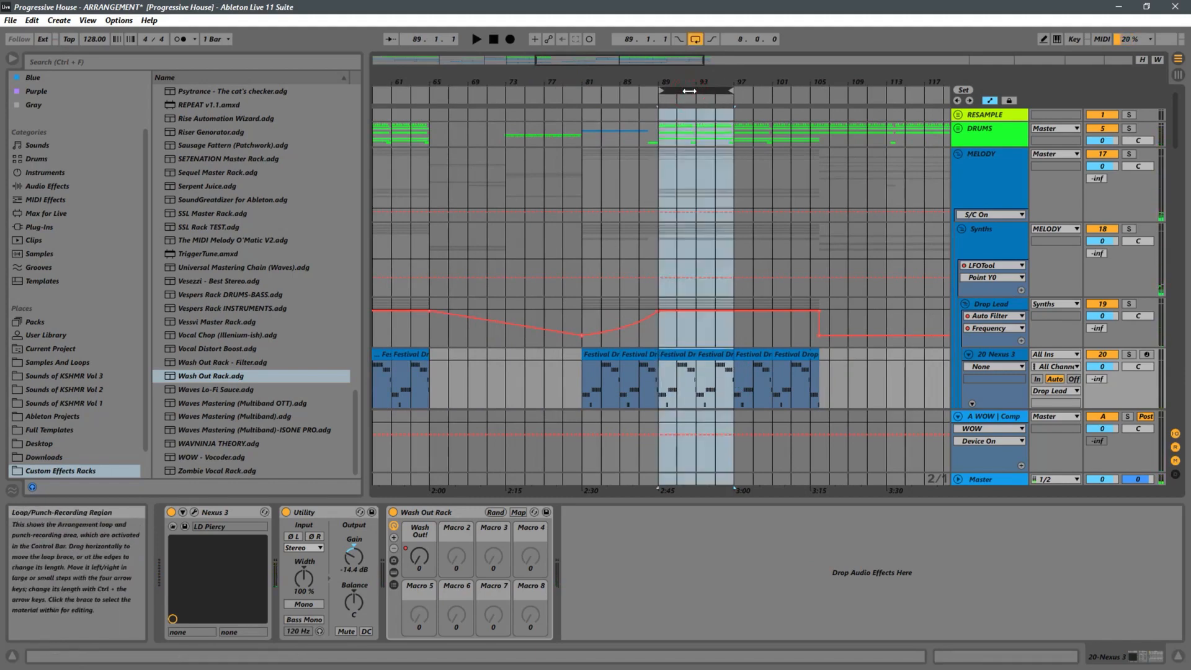
right_click(672, 103)
click(712, 139)
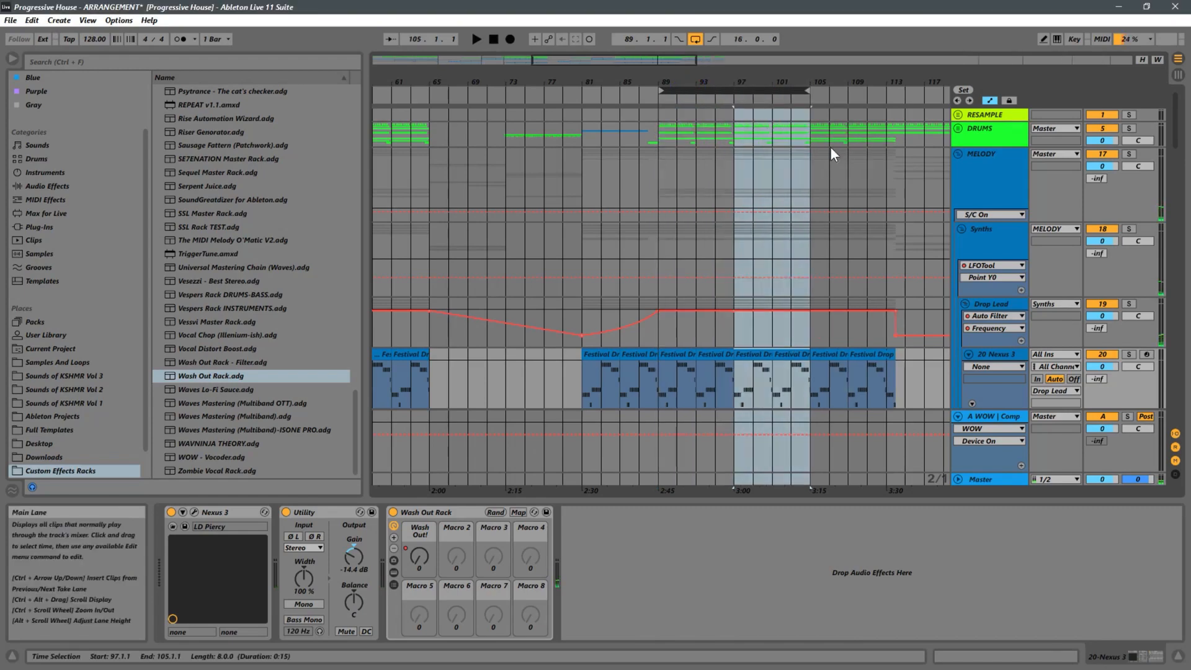
Delete the looped time from bar 105 to 113 across all tracks
mouse_move(741, 91)
mouse_down()
mouse_move(914, 81)
mouse_move(743, 113)
mouse_up()
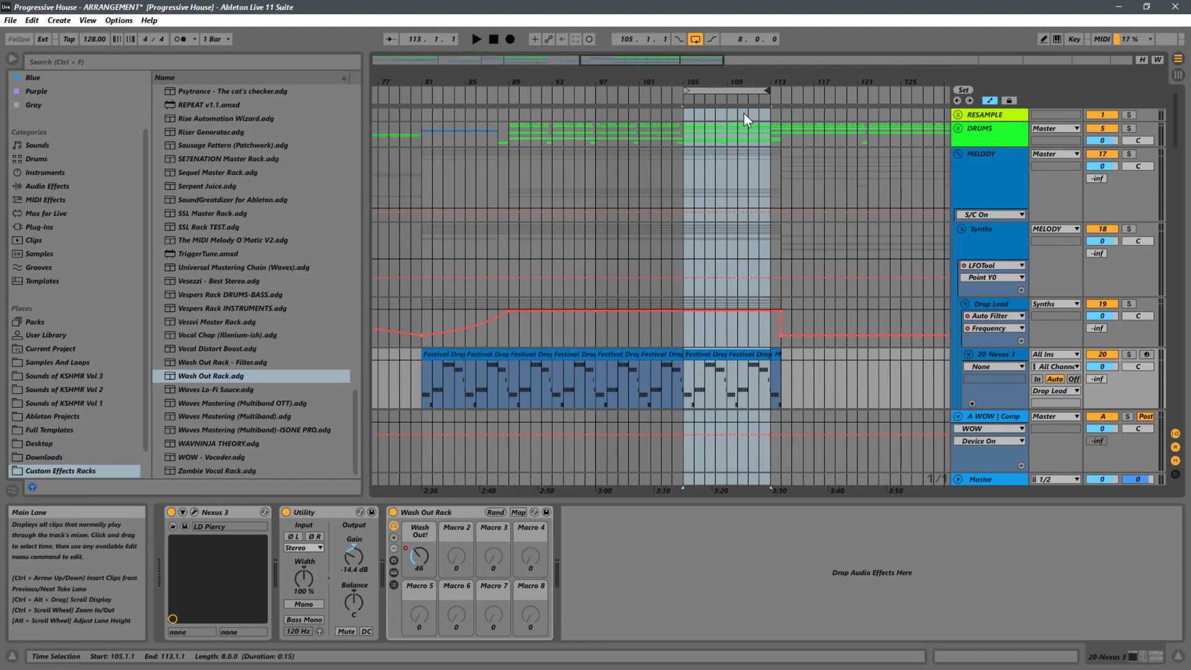
right_click(713, 88)
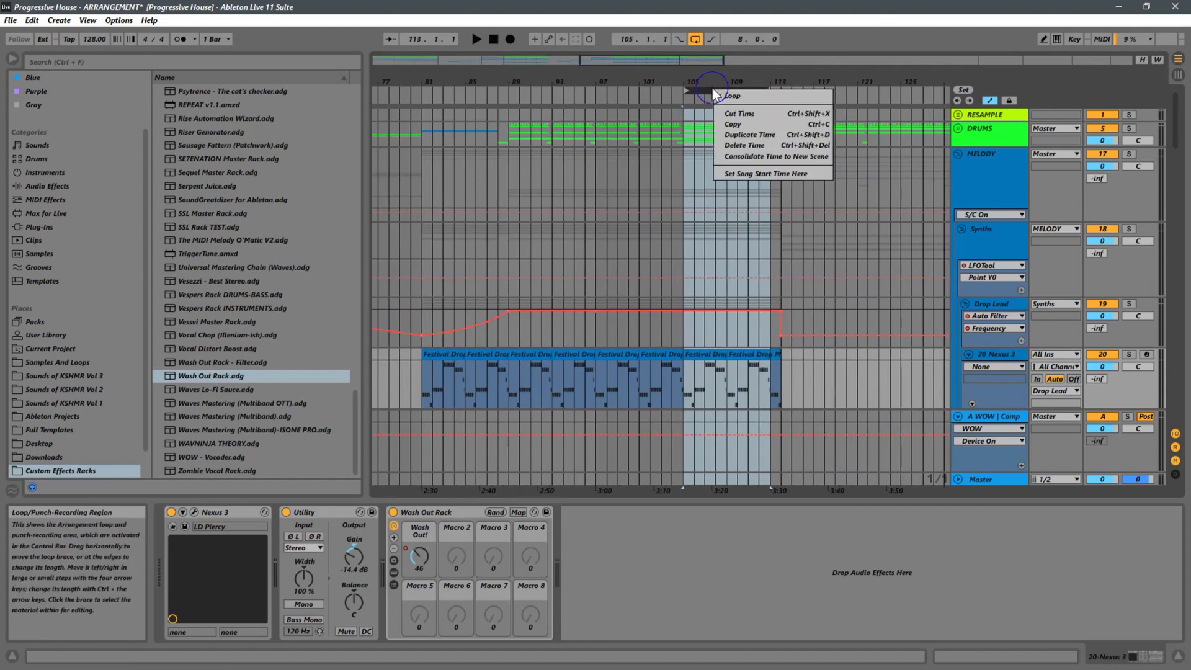
click(758, 143)
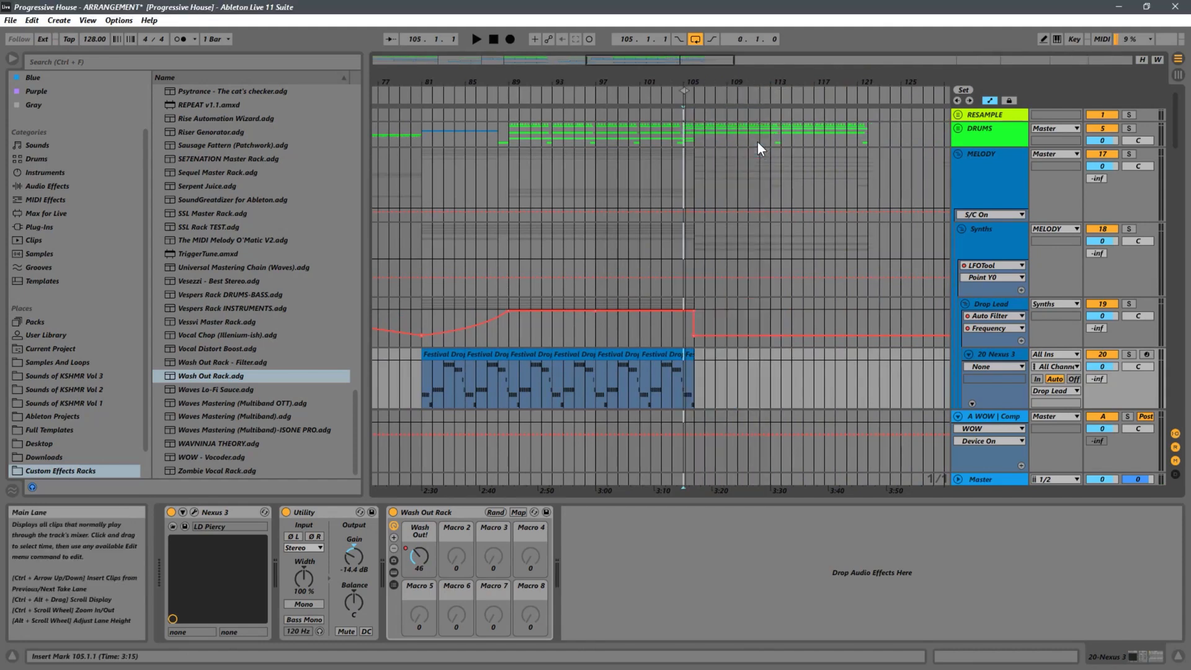
Extend the arrangement loop from bar 105 to 112.3, and select the one-bar clip at bar 105 on track 20 Nexus 3
click(593, 370)
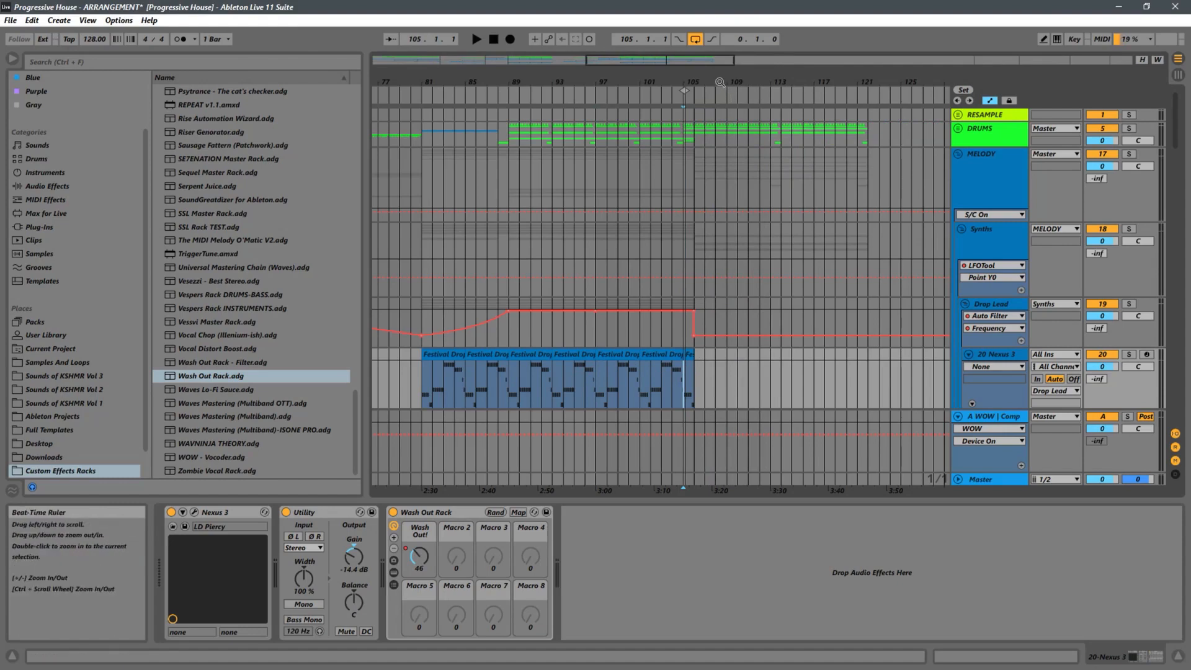
drag(719, 81, 719, 117)
click(655, 356)
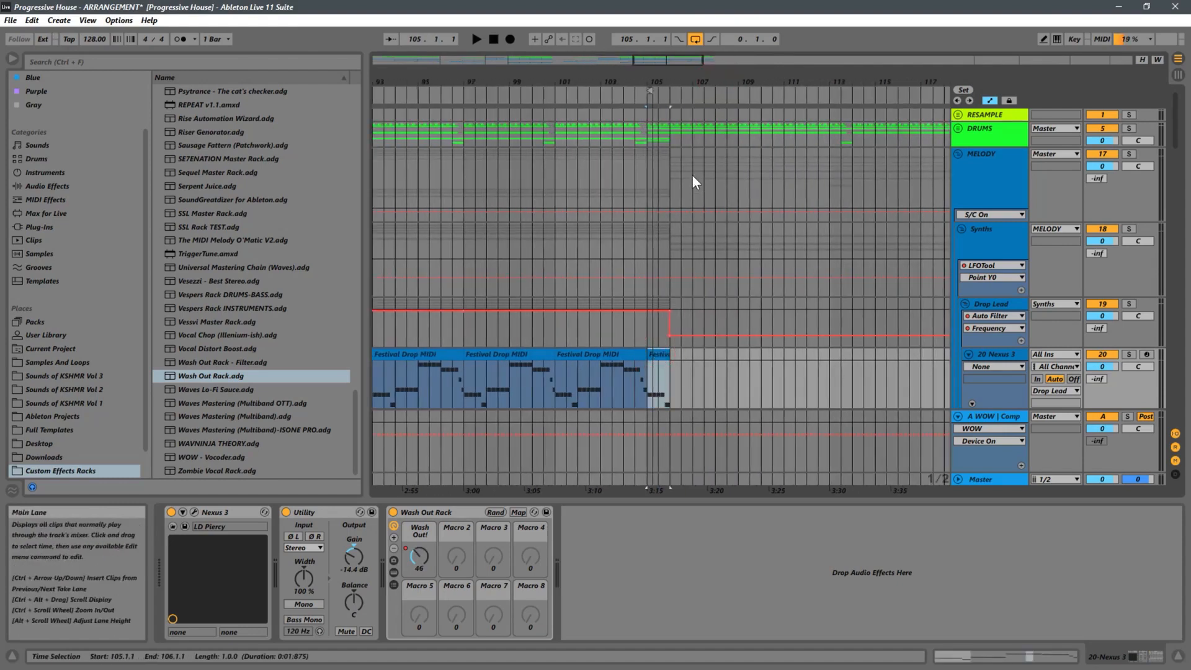
drag(654, 91, 817, 94)
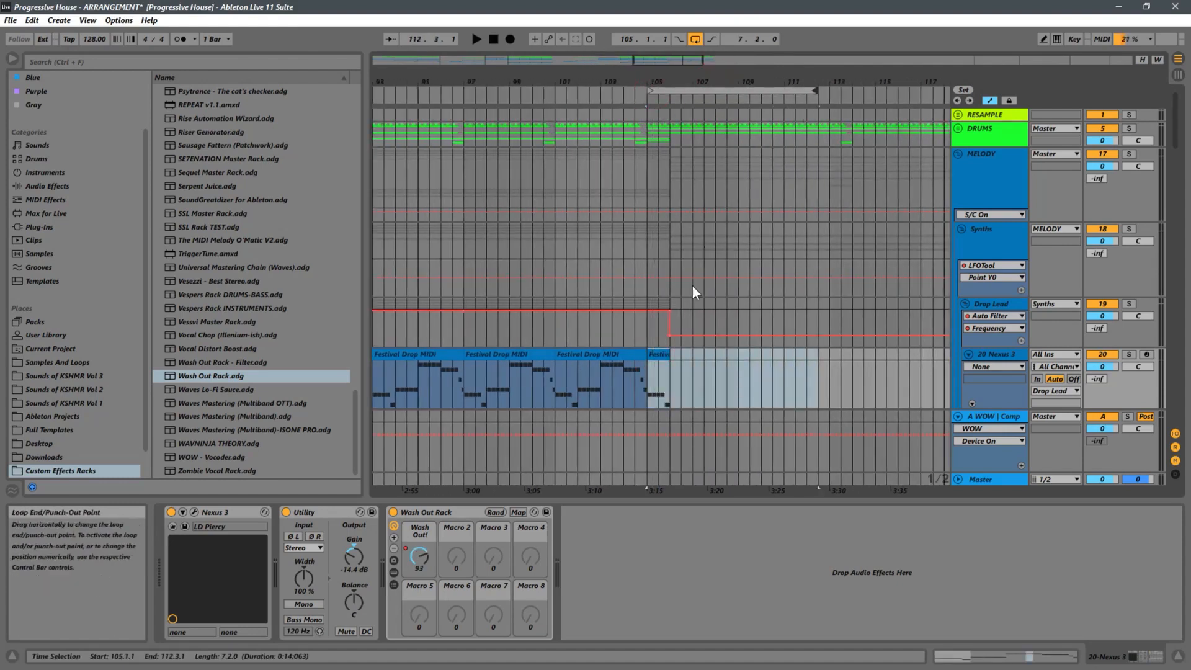
click(663, 356)
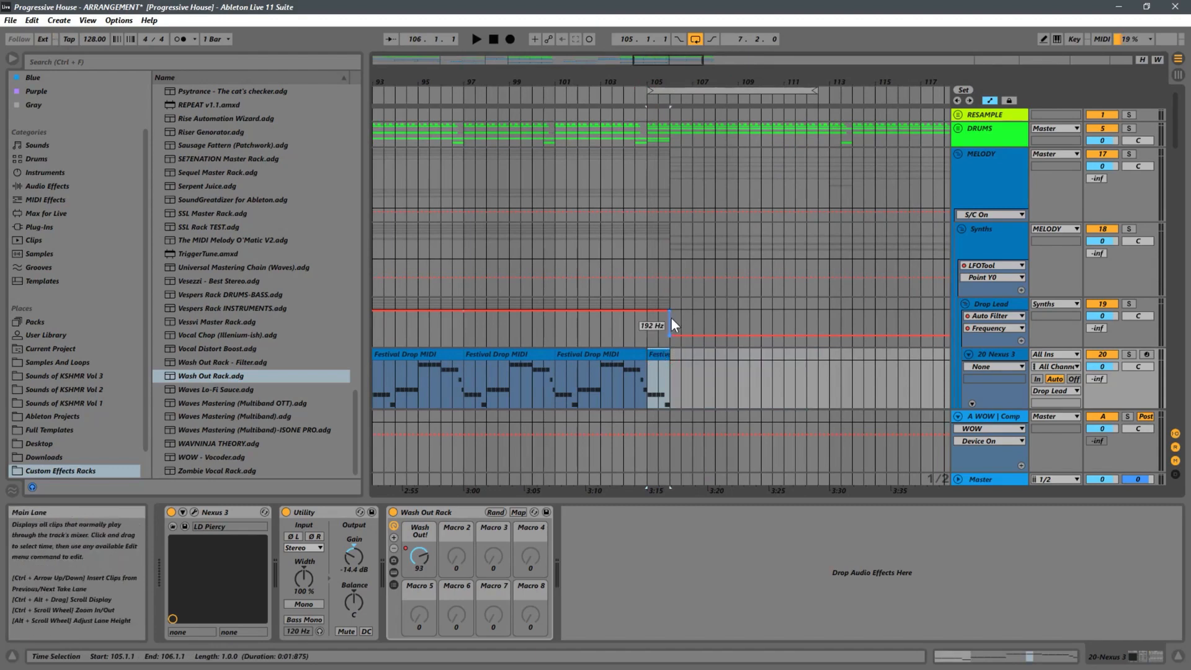
Delete the leftover one-bar Festival Drop MIDI clips at bar 105 on tracks 20 to 23
drag(714, 77, 638, 36)
key(space)
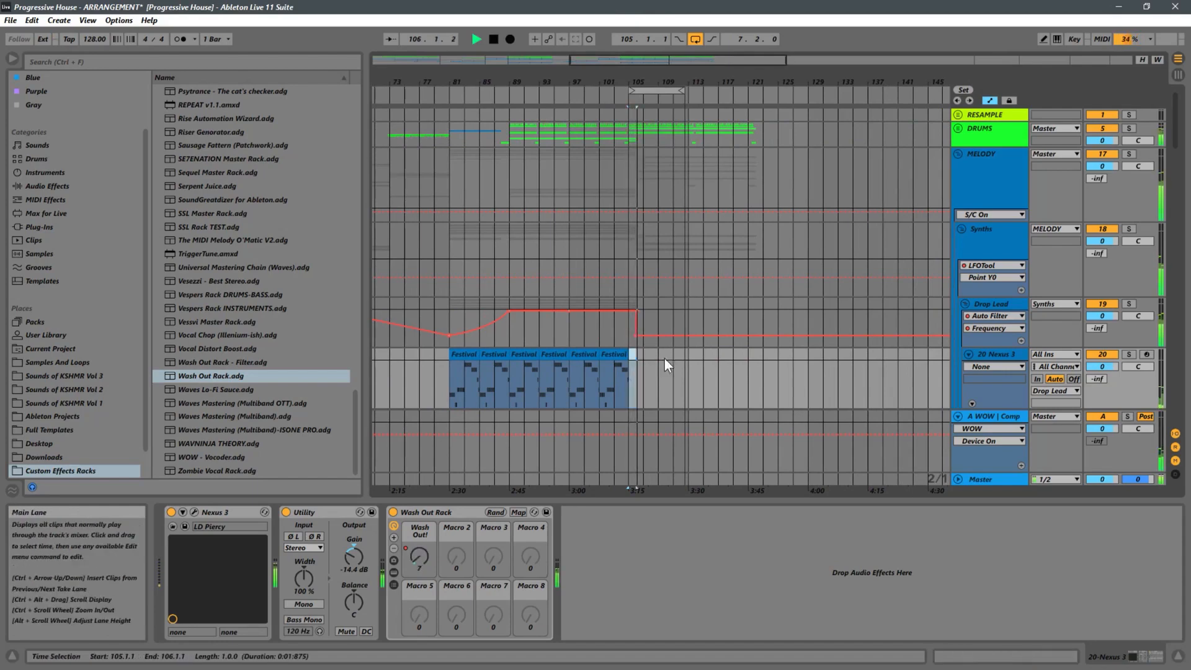
scroll(634, 364, down, 10)
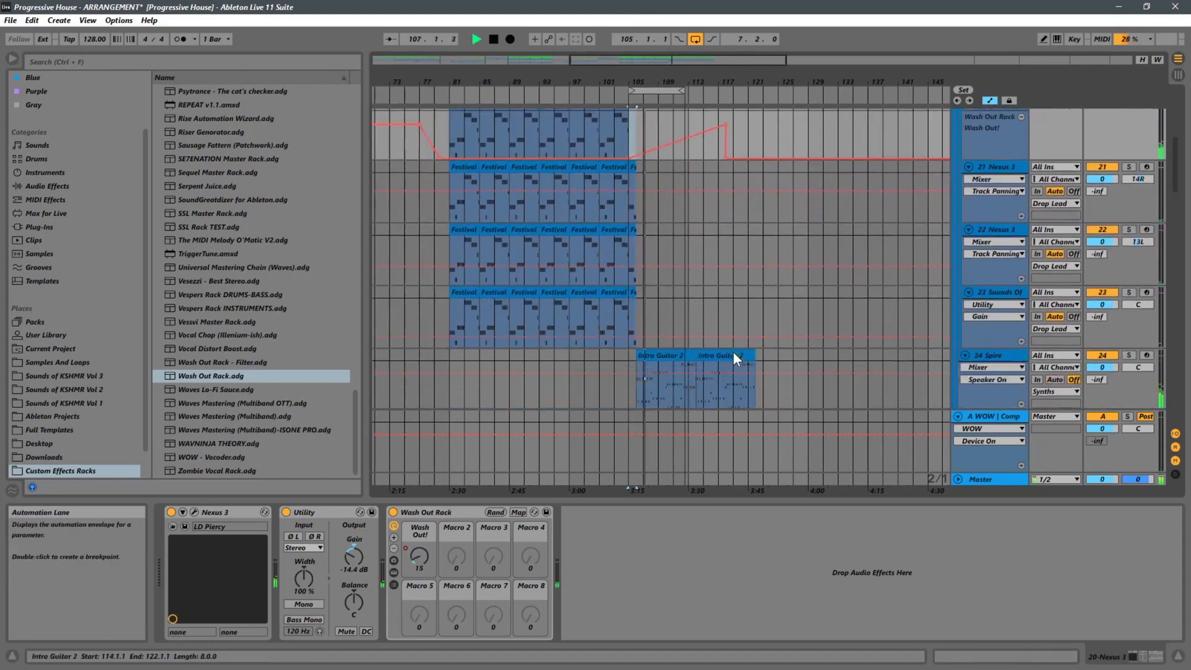
scroll(738, 345, up, 8)
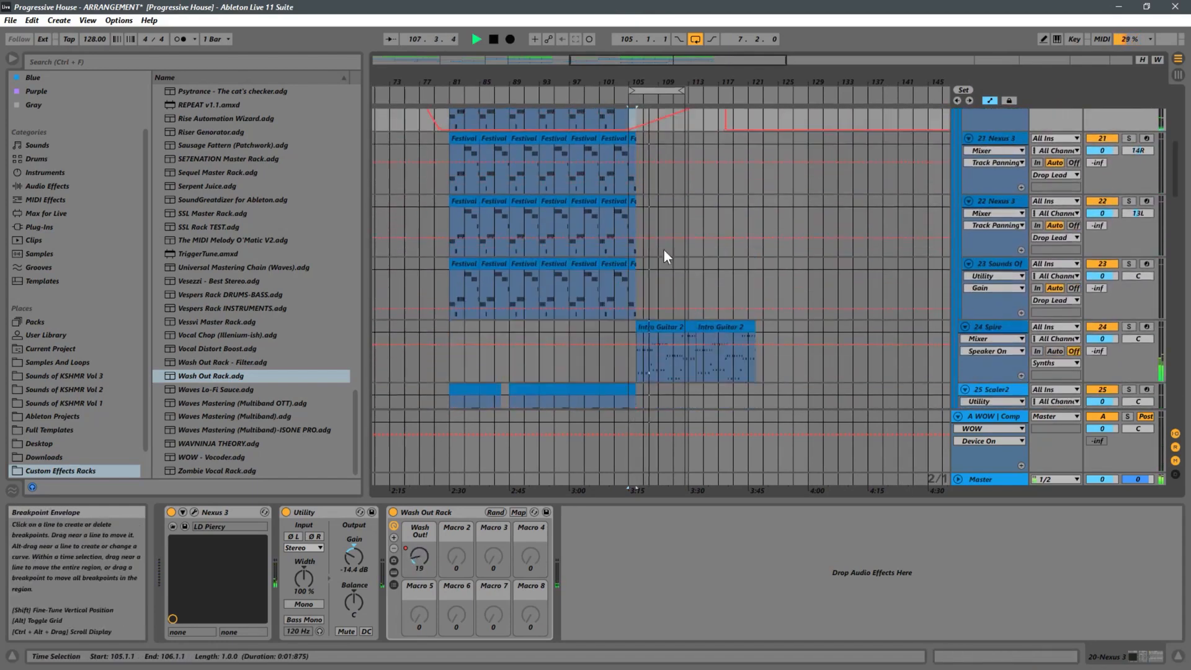
click(632, 142)
key(Delete)
click(632, 202)
key(Delete)
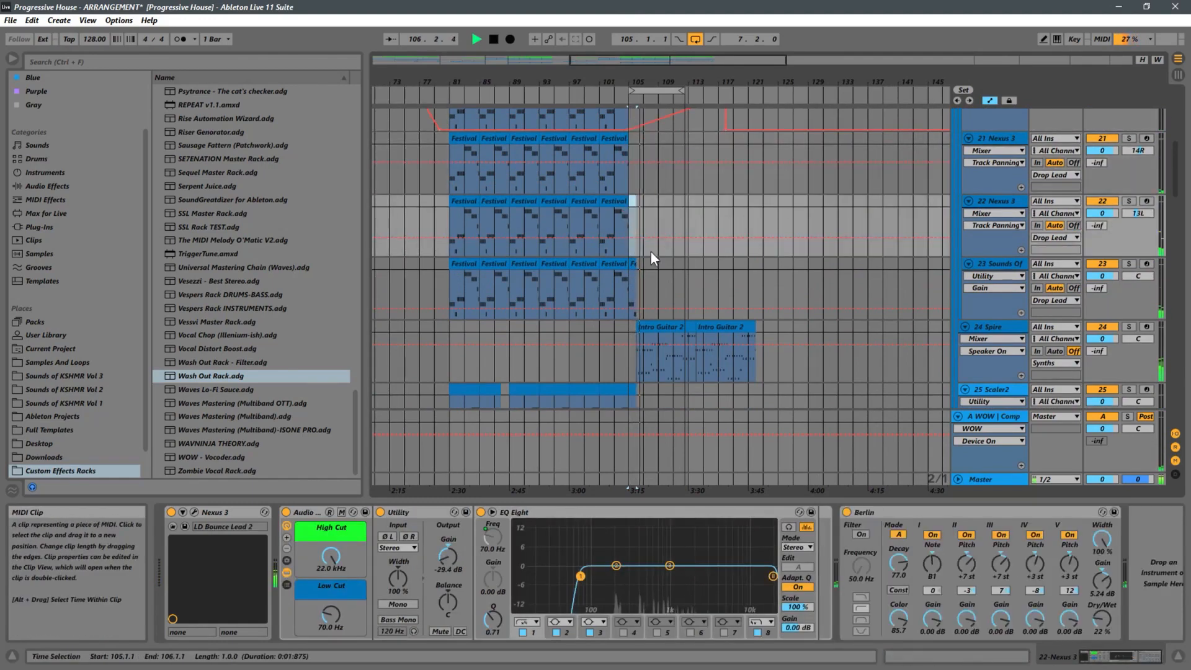
click(633, 264)
key(Delete)
Play the end of the second drop from bar 103 to check the transition into bar 105
click(612, 278)
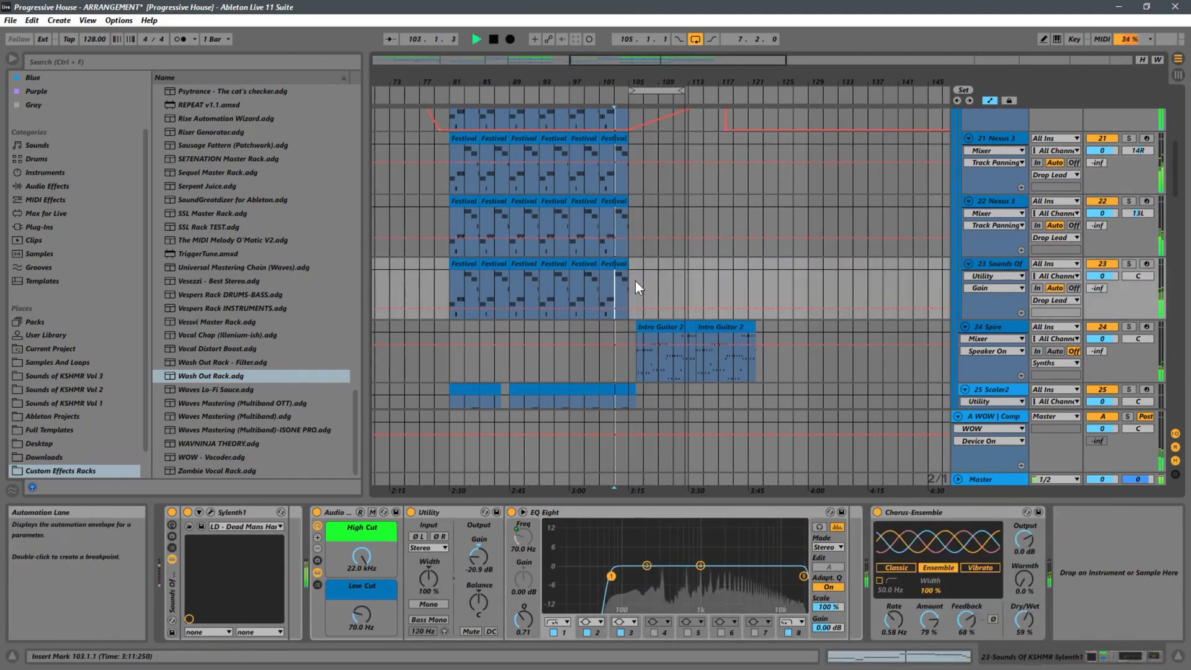
scroll(652, 289, down, 2)
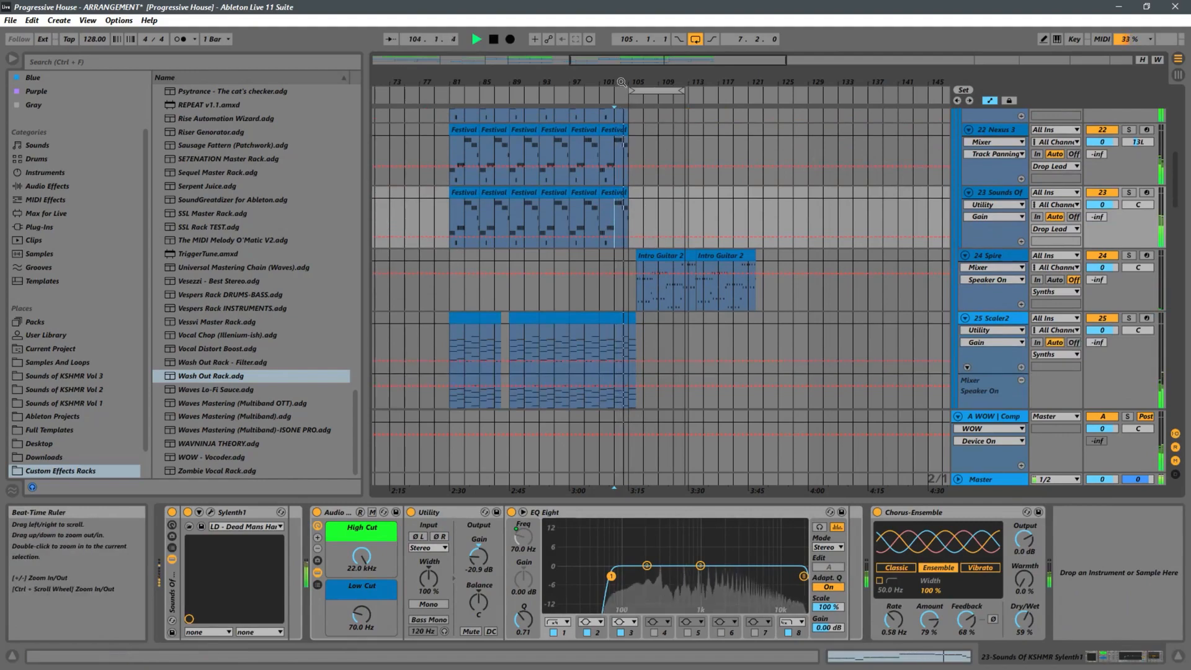
drag(627, 75, 706, 131)
key(space)
key(space)
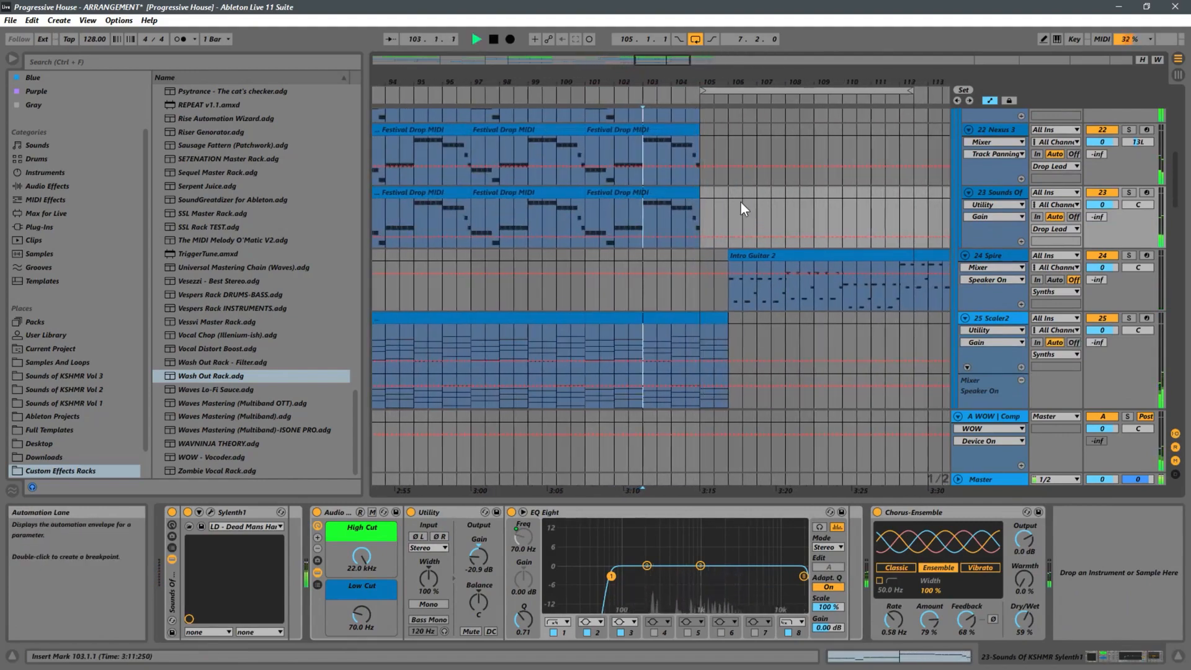
key(space)
Loop the one-bar gap from bar 105 to 106 before the Intro Guitar 2 clip, and delete that time across all tracks
drag(727, 293, 699, 255)
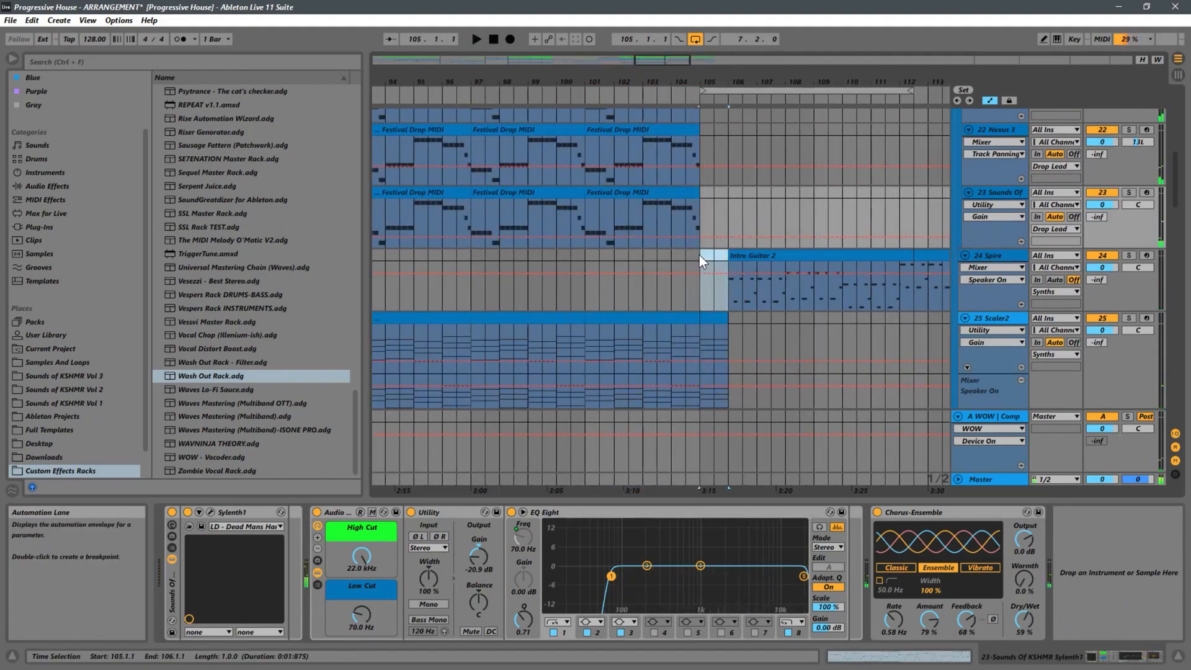
key(ctrl+l)
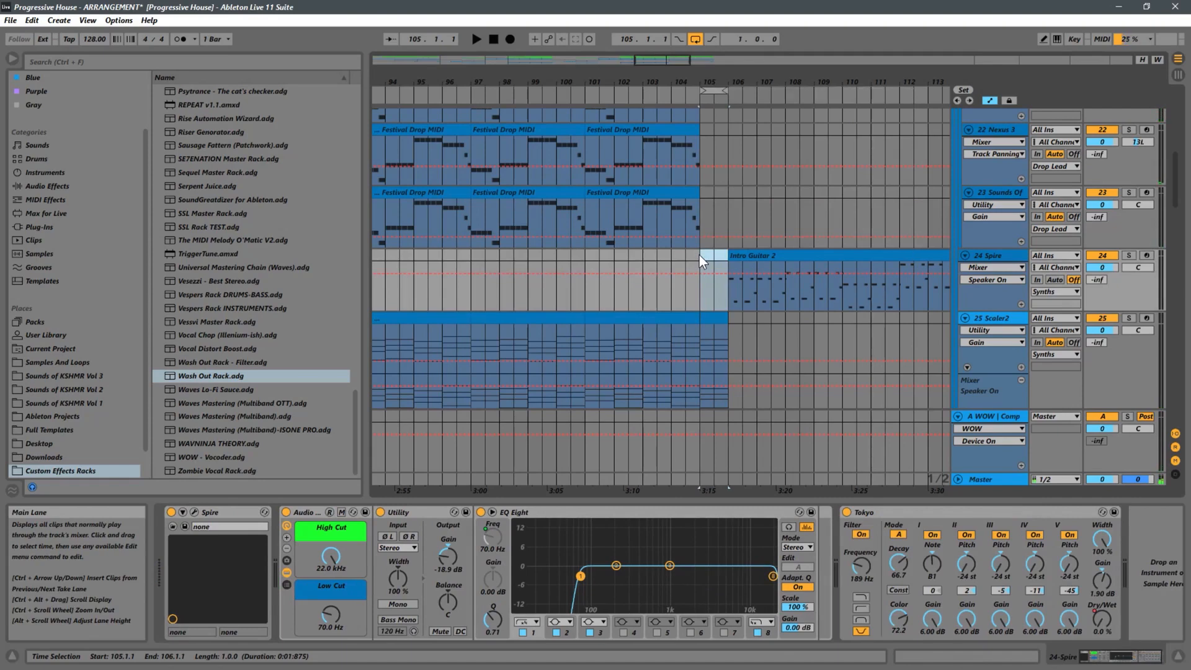
right_click(714, 90)
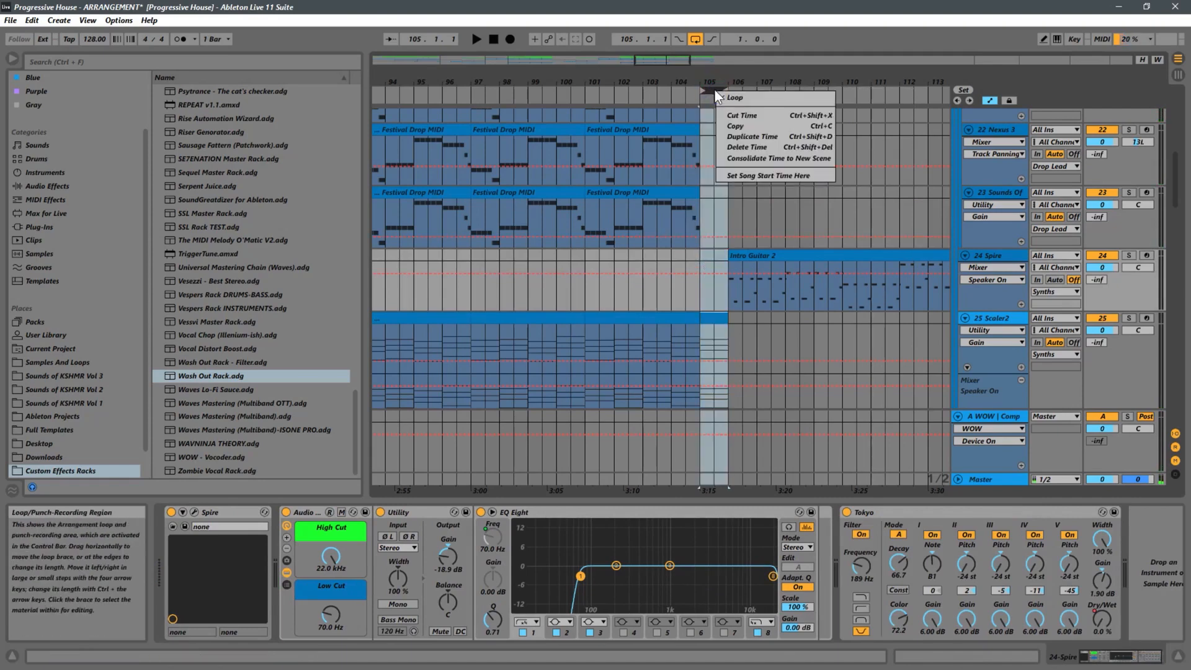
click(747, 148)
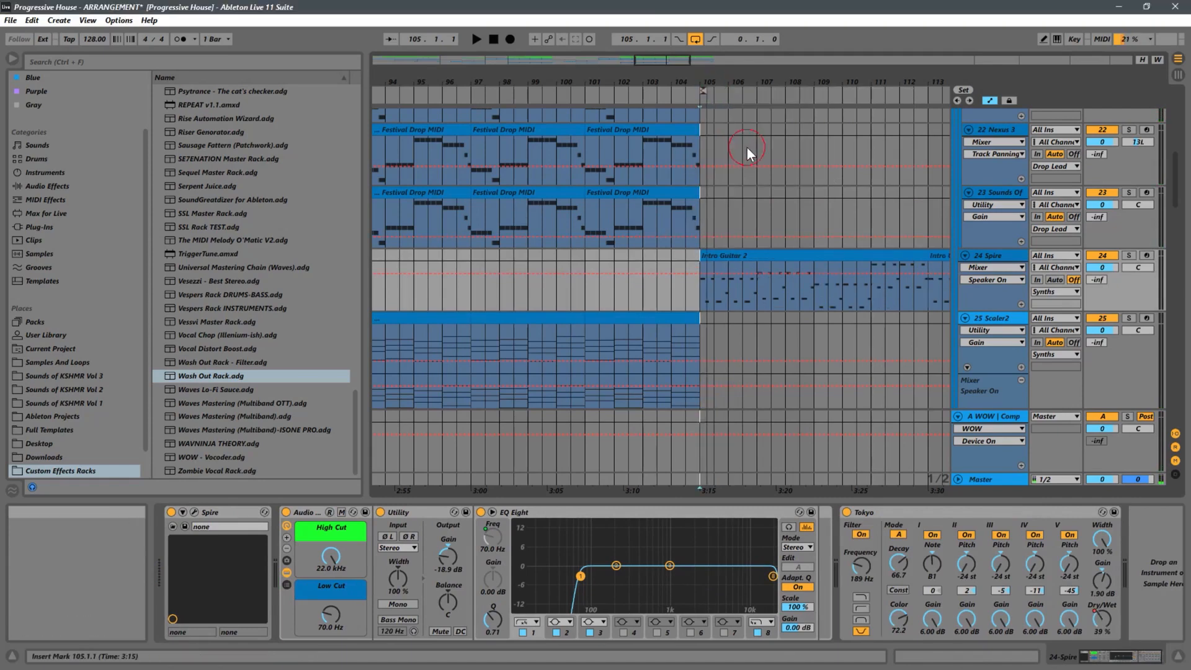
Play from bar 103 to check the shortened transition from the drop into the Intro Guitar 2 section
click(642, 288)
key(space)
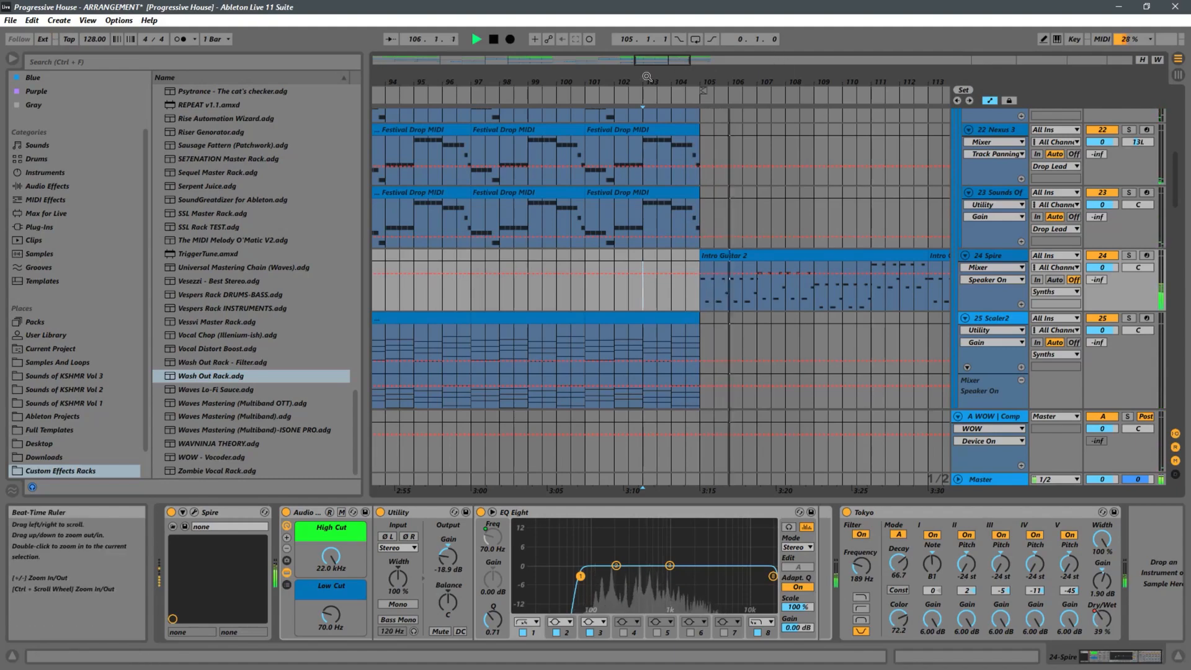
drag(644, 81, 634, 31)
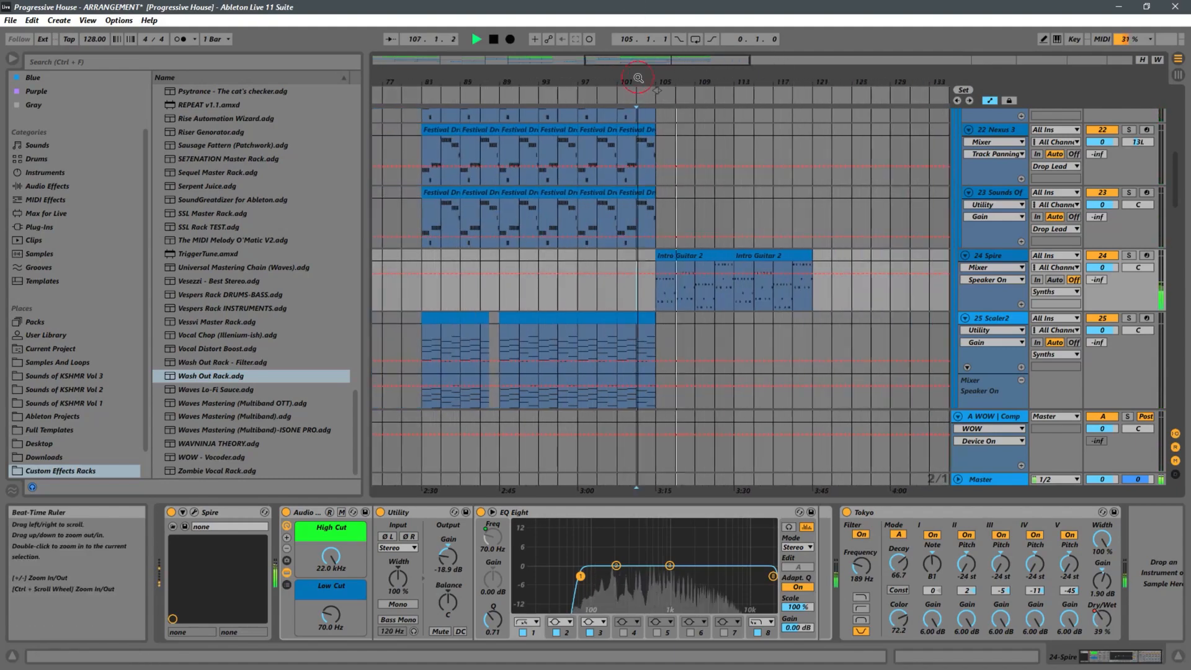
drag(643, 81, 645, 42)
key(space)
scroll(614, 286, up, 10)
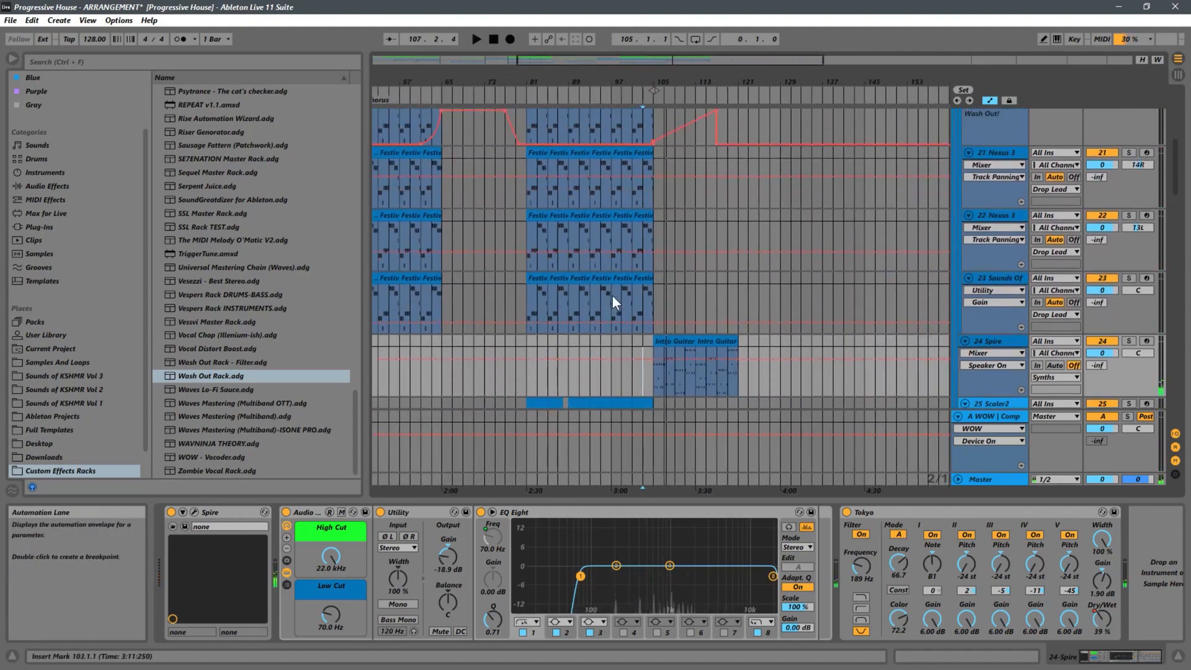
key(space)
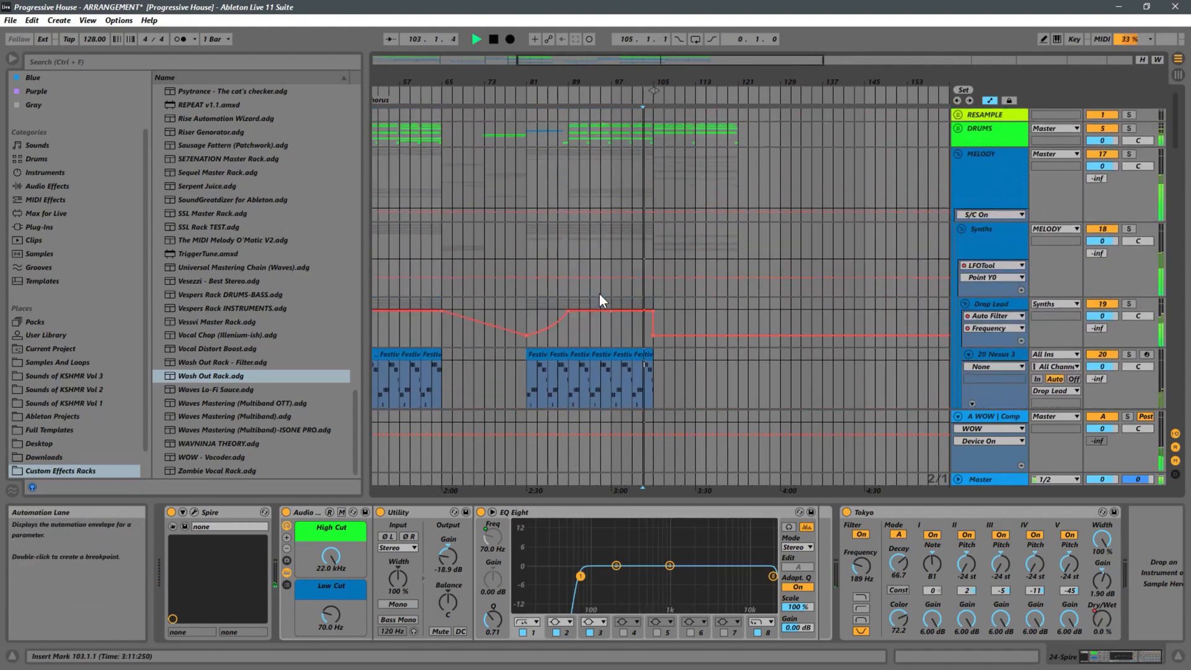
Raise track 20's Wash Out! automation to 93 at bar 105 so it ramps up from bar 103, and audition the transition
scroll(599, 295, down, 3)
drag(656, 354, 653, 326)
key(space)
key(space)
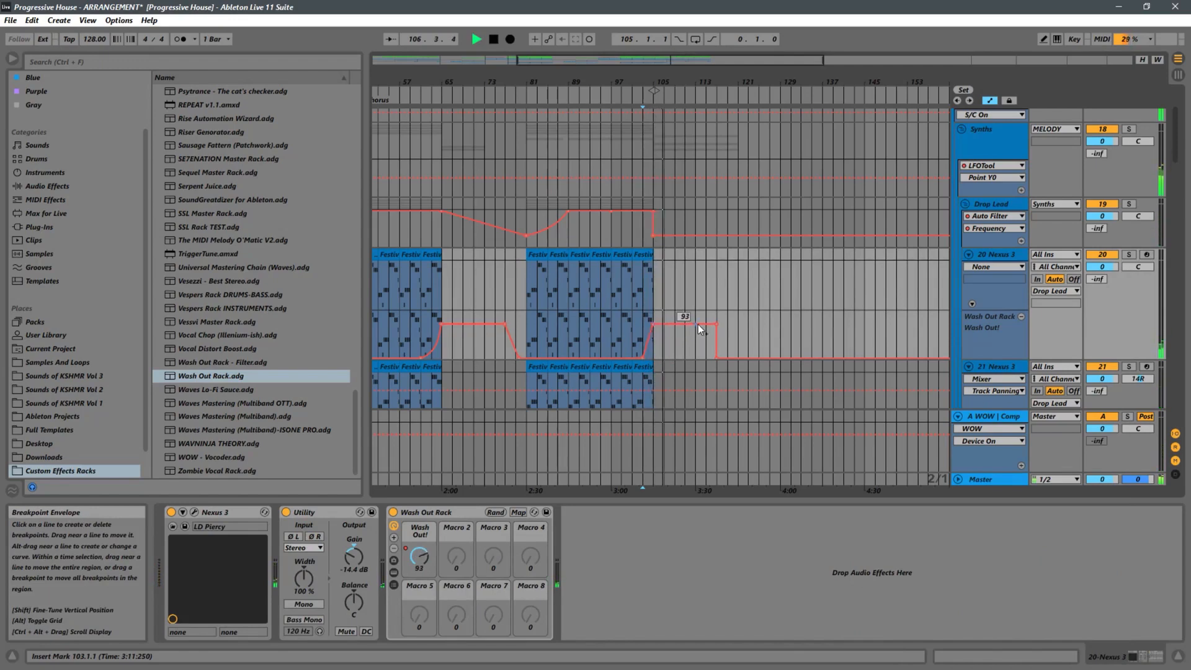
key(space)
key(space)
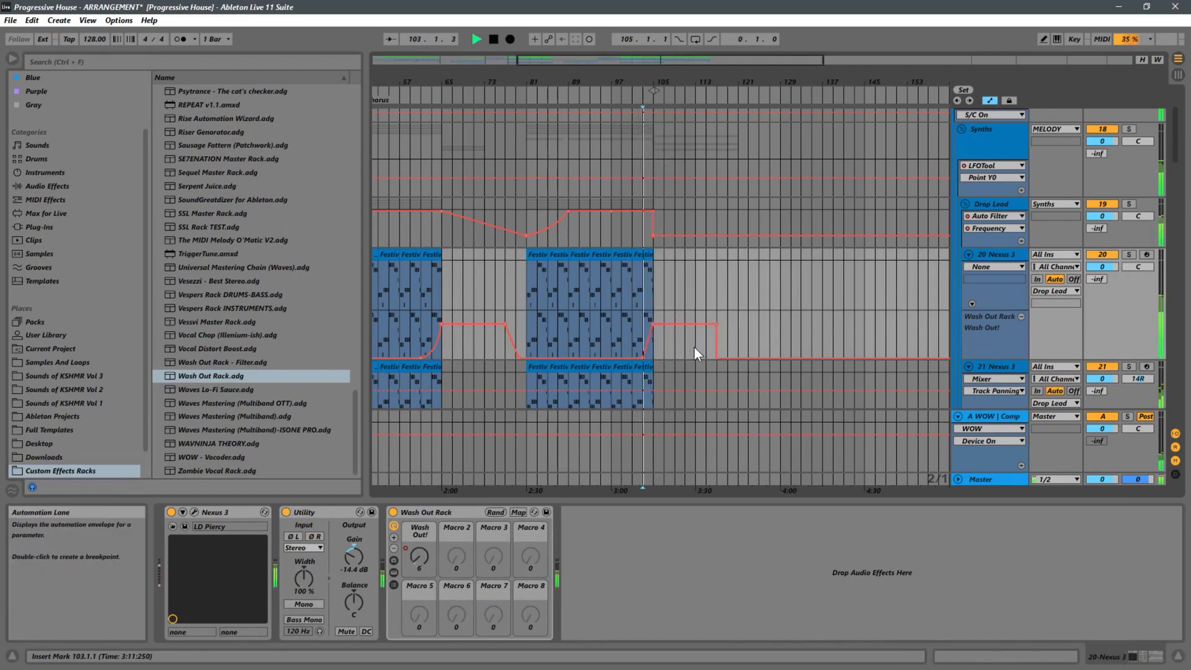
drag(655, 75, 655, 124)
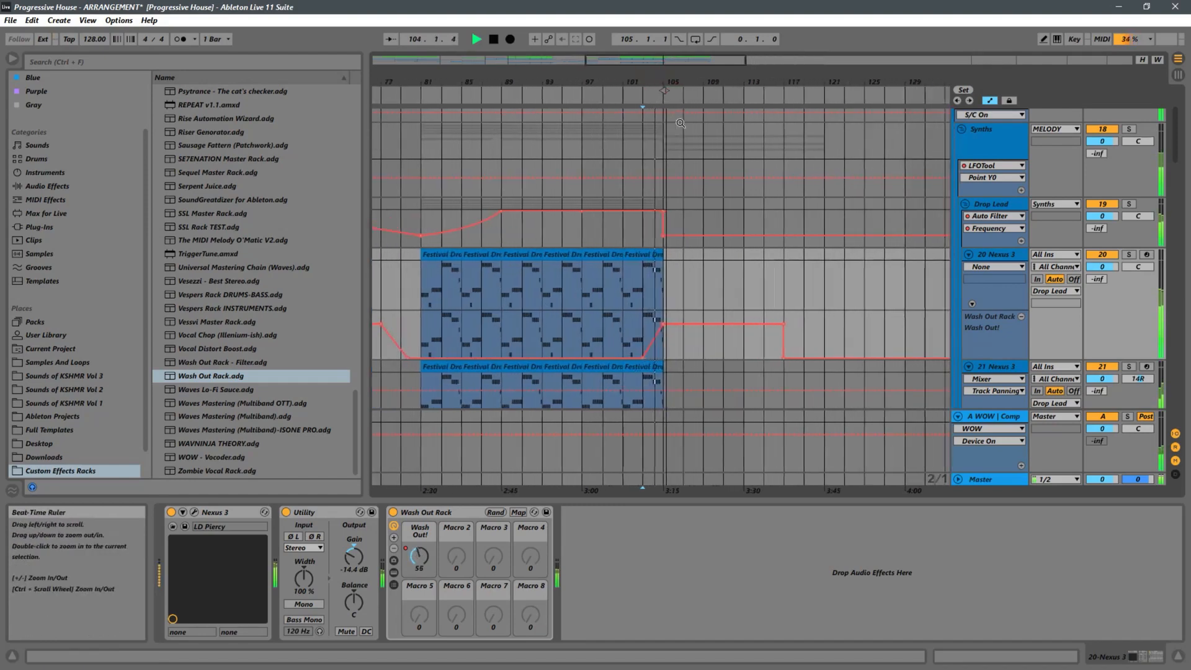
key(space)
Remove the Auto Filter Frequency drop at bar 105 from the Drop Lead group's automation, and play the result from bar 103
click(665, 233)
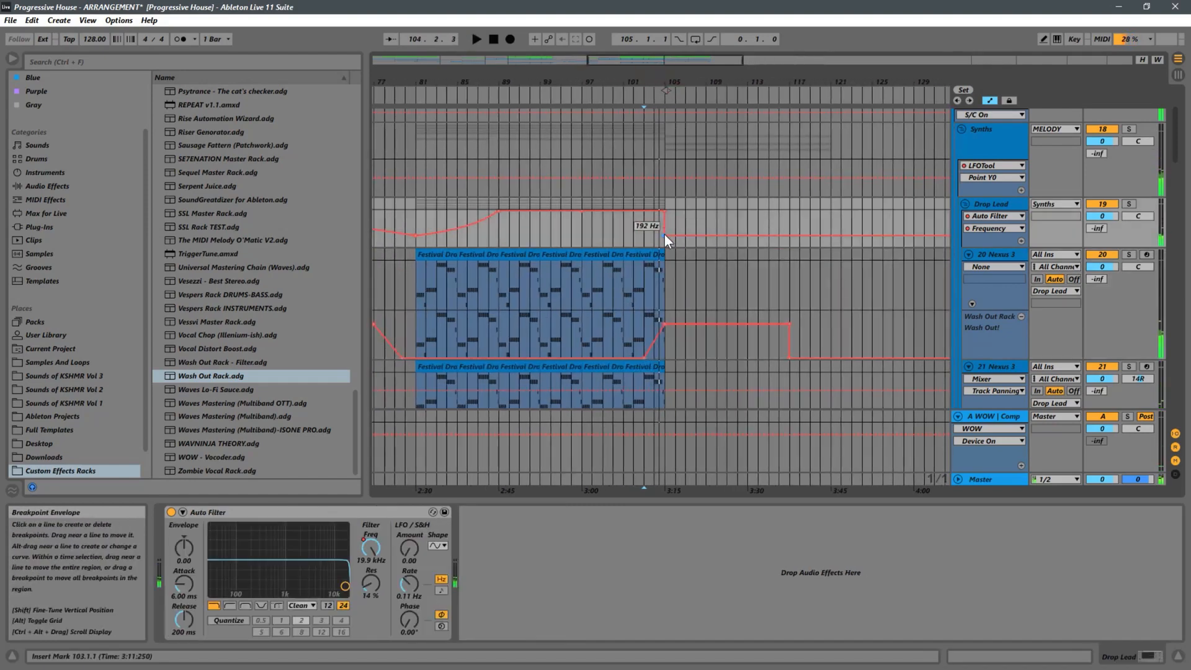
click(665, 234)
key(space)
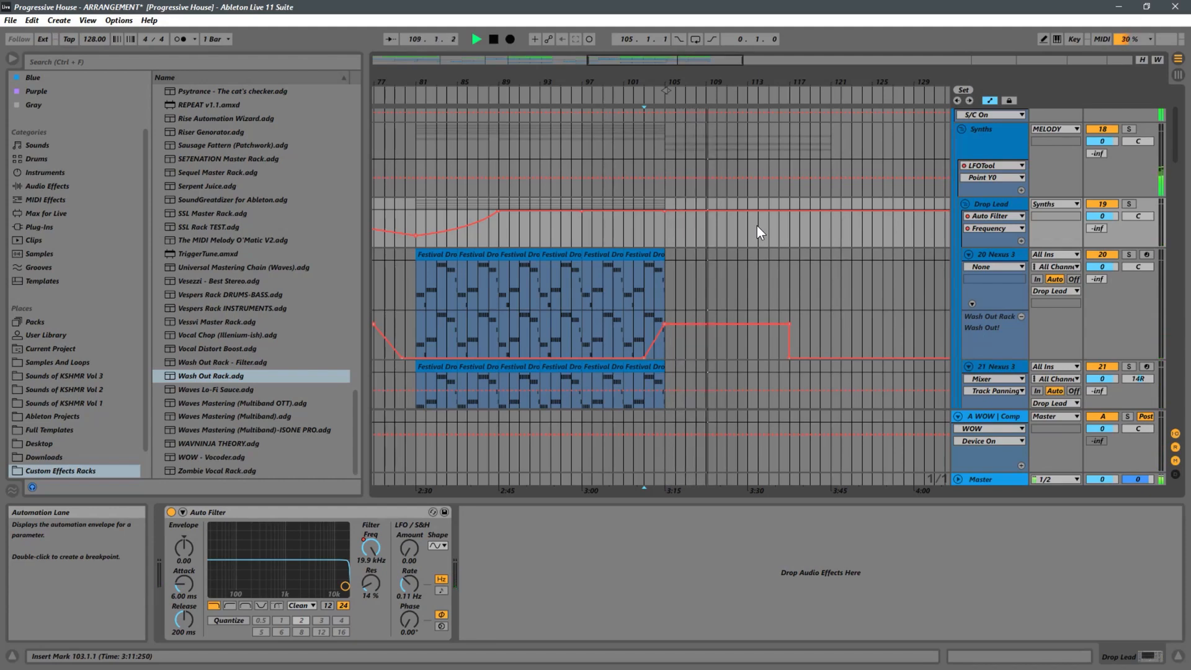
scroll(787, 228, down, 3)
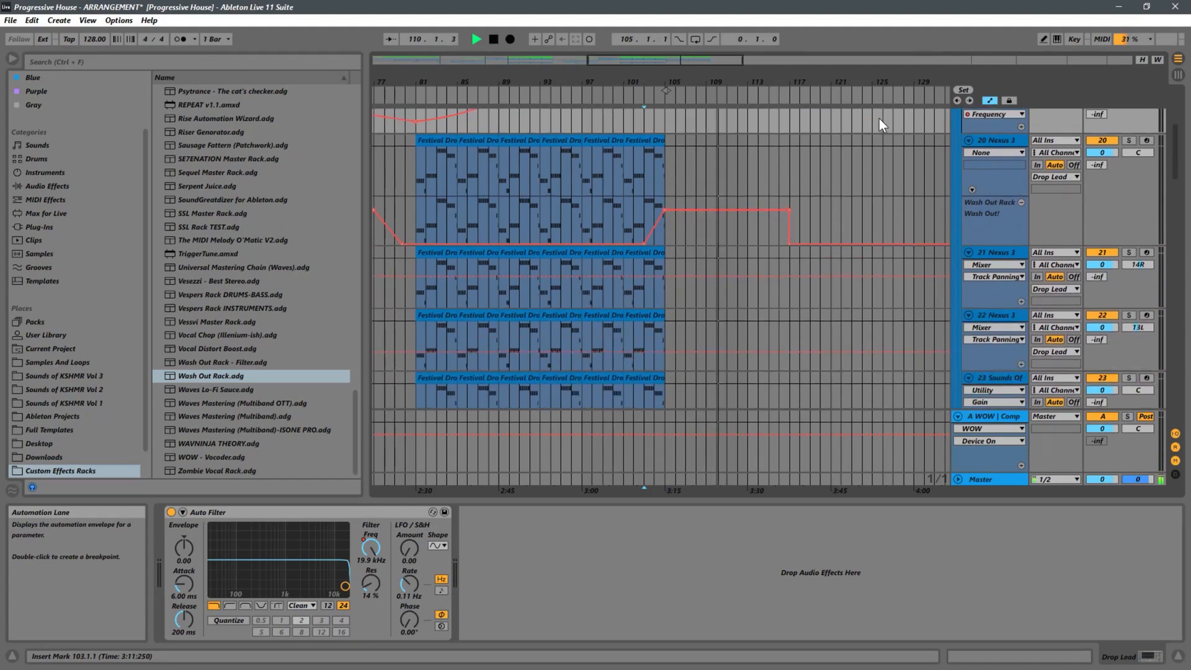
drag(791, 83, 623, 81)
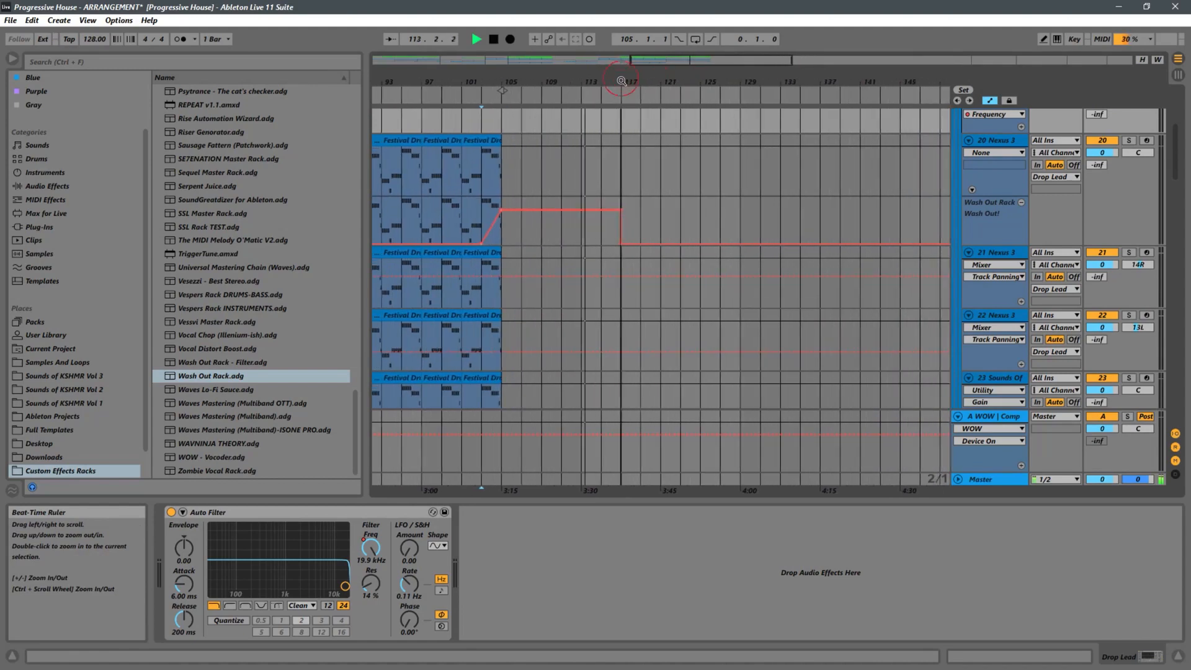
scroll(645, 152, down, 6)
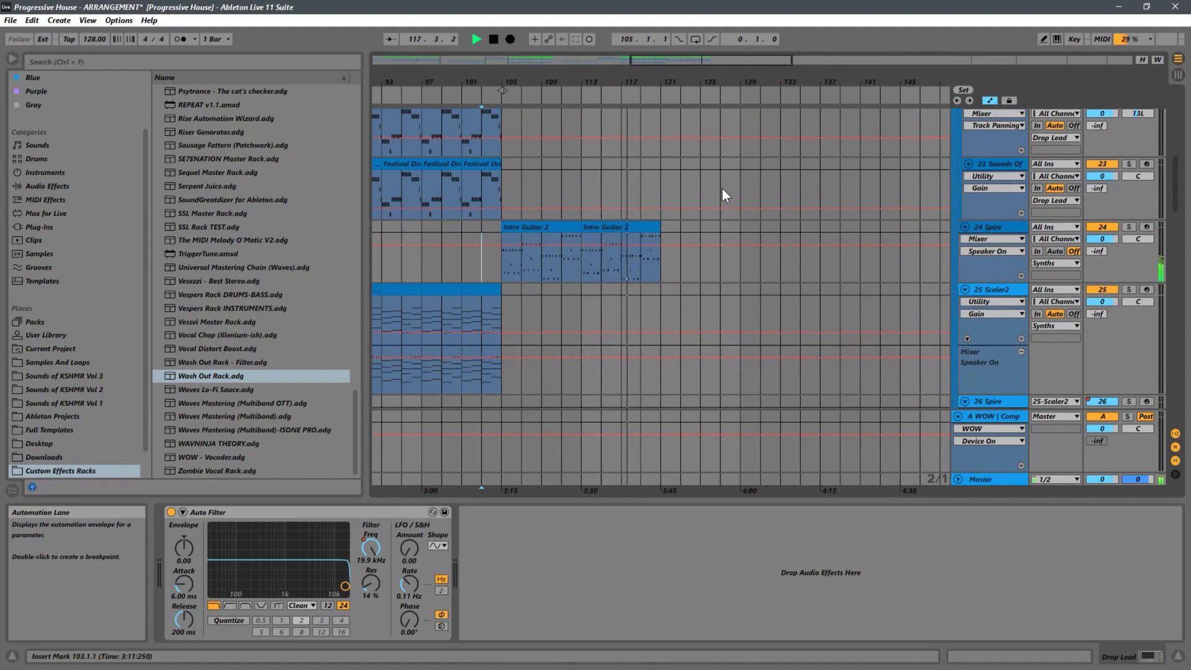
key(space)
Load Wash Out Rack.adg onto the 24 Spire track
click(994, 233)
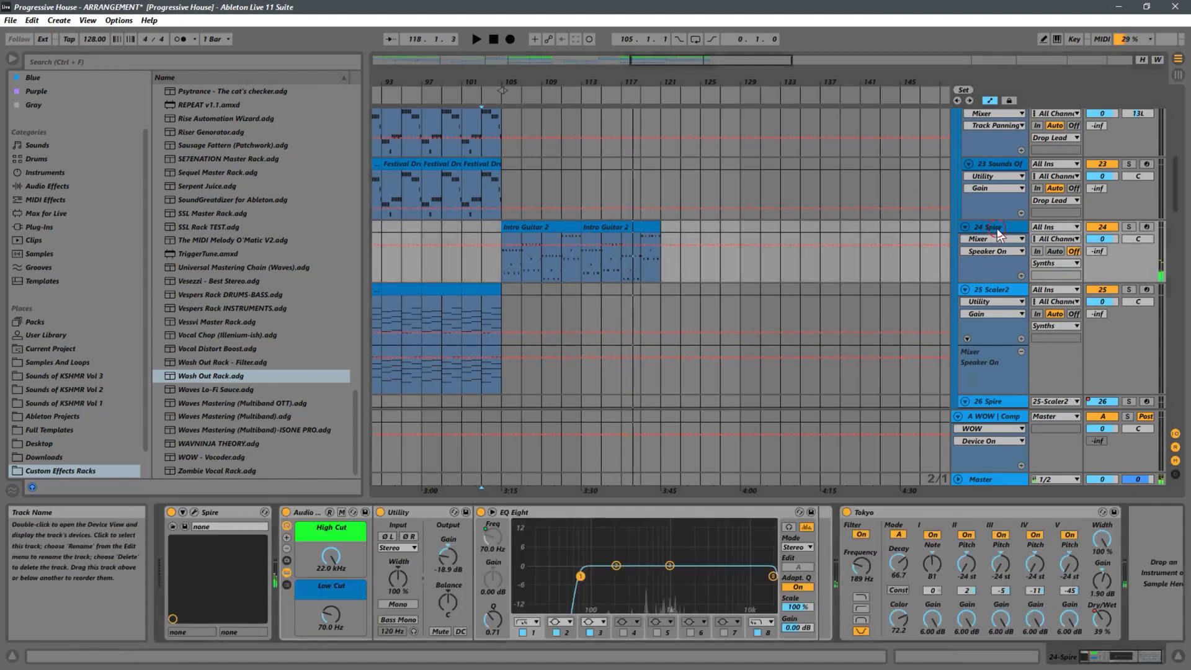
click(198, 378)
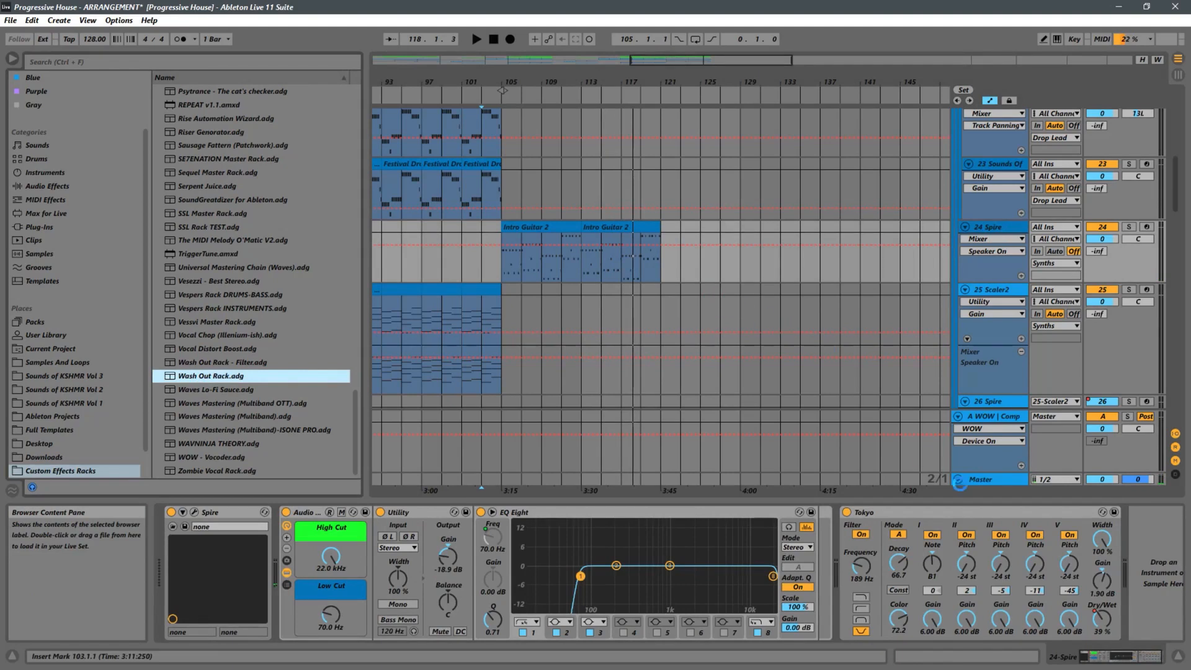
key(Return)
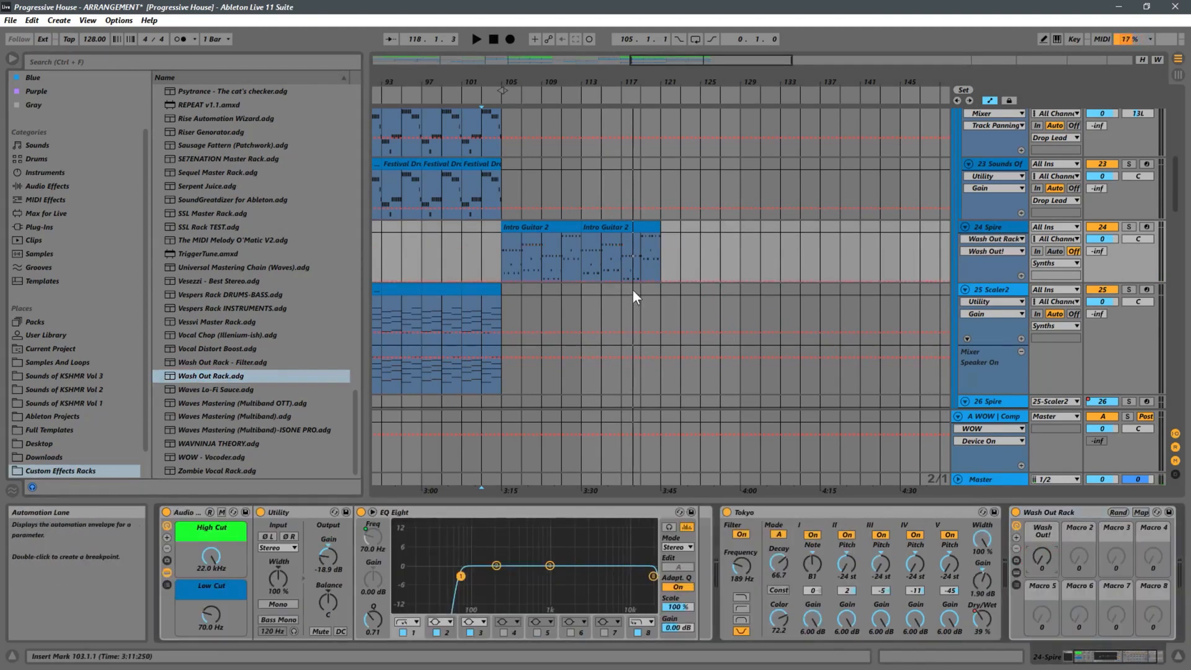
Ramp the Wash Out! automation on 24 Spire from zero at bar 119 to 72 at bar 121, auditioning it from bar 119
click(641, 281)
drag(662, 281, 663, 262)
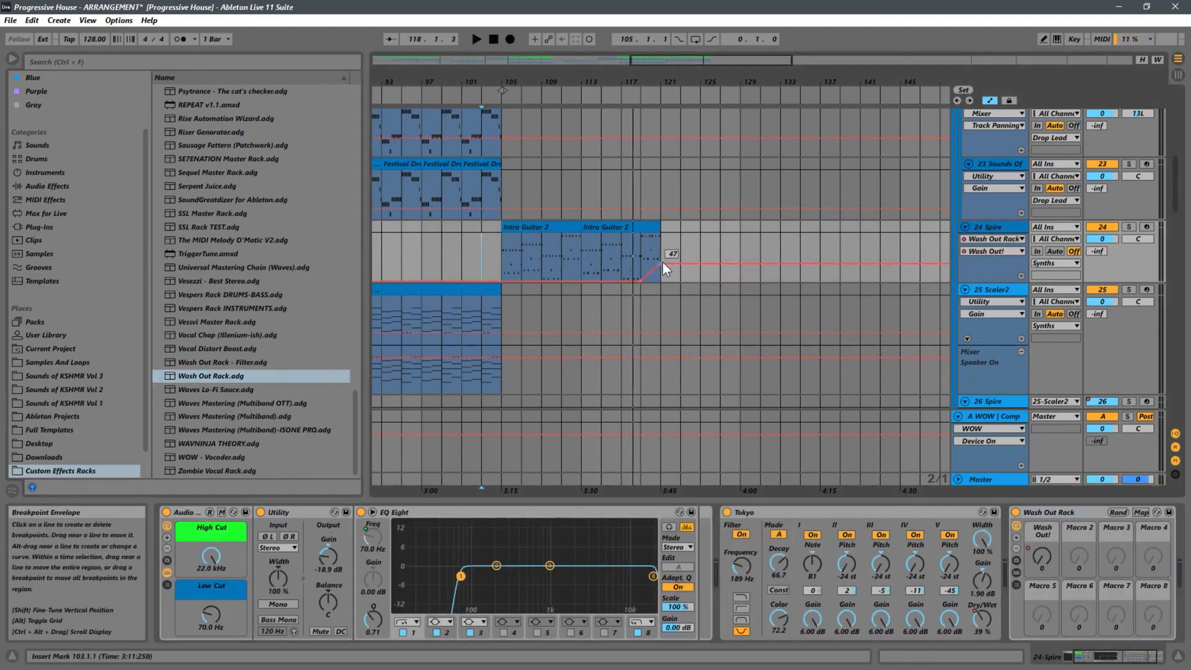
click(643, 259)
key(space)
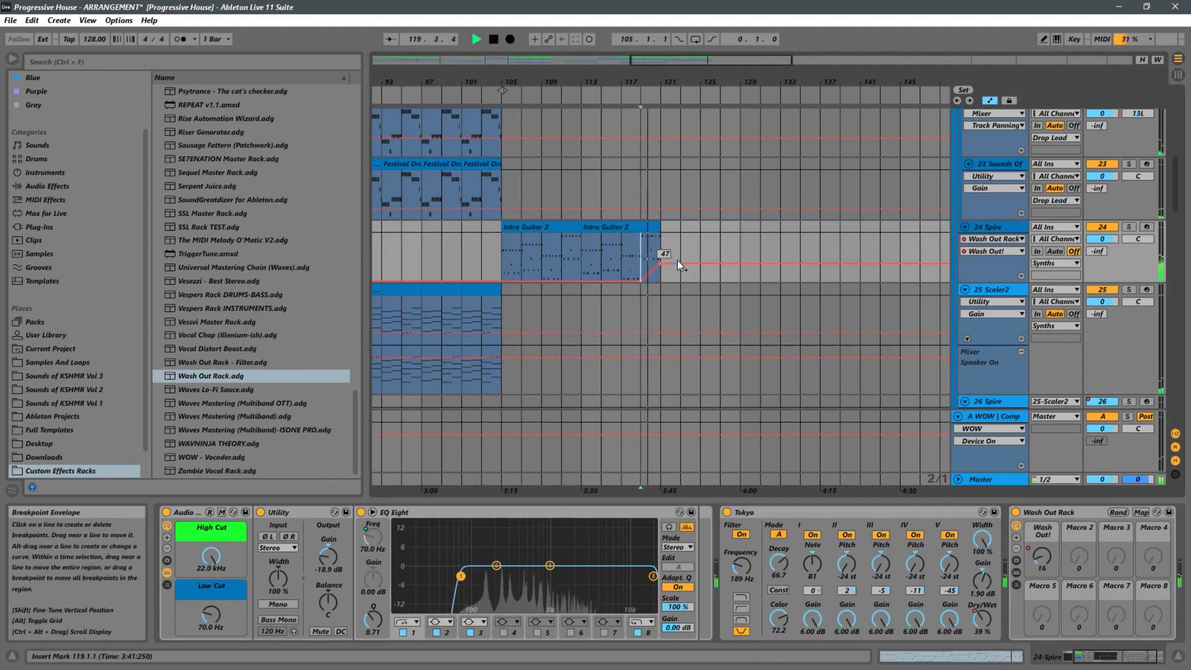
drag(661, 262, 662, 252)
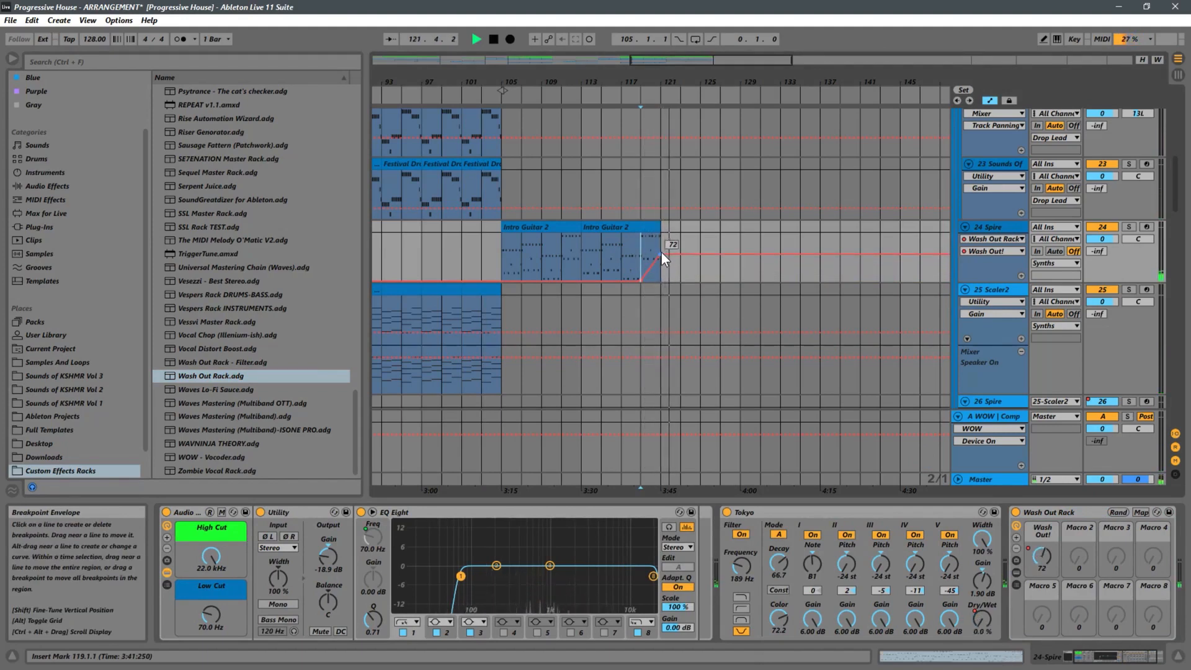
click(503, 262)
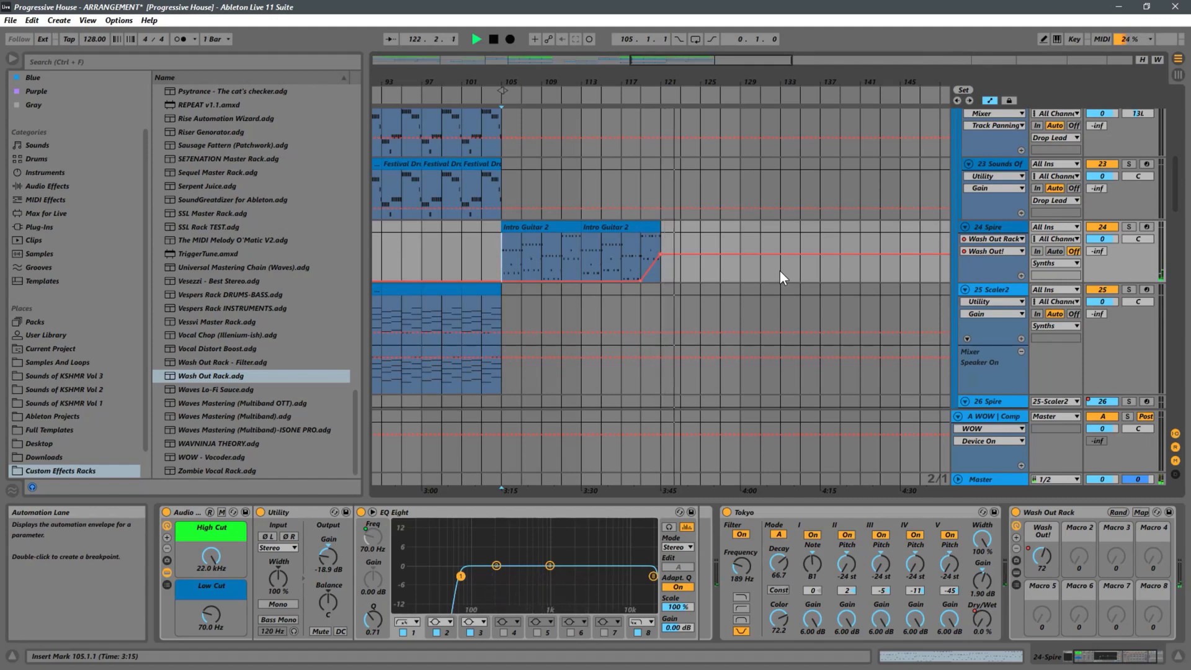
key(space)
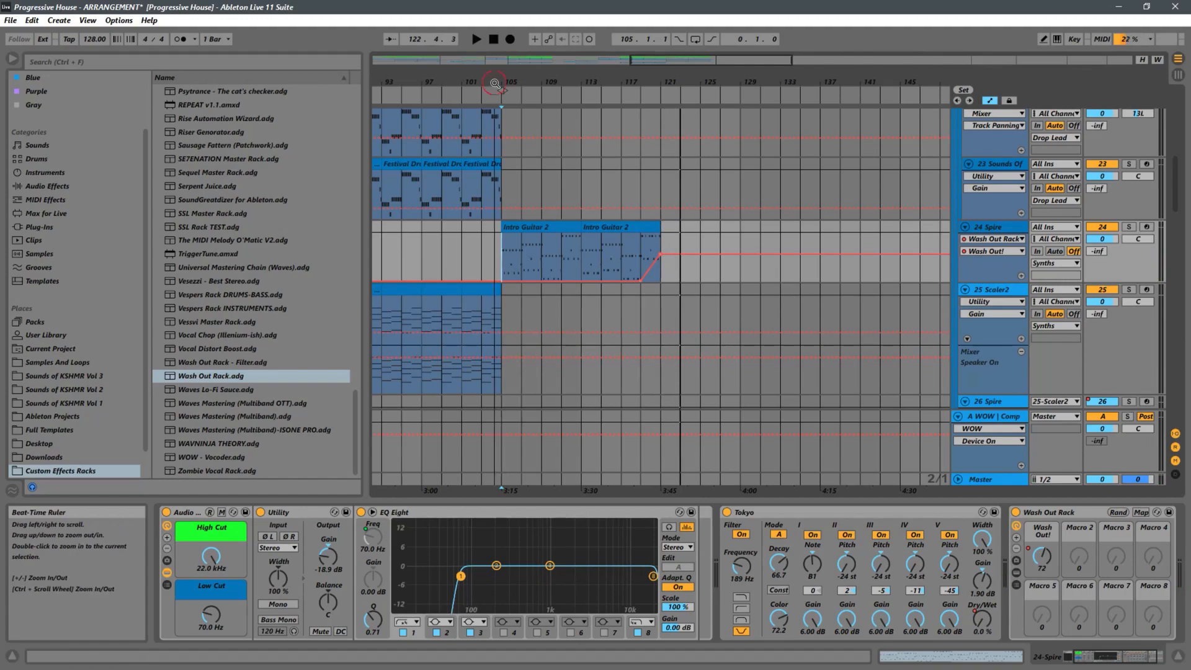
drag(489, 79, 487, 49)
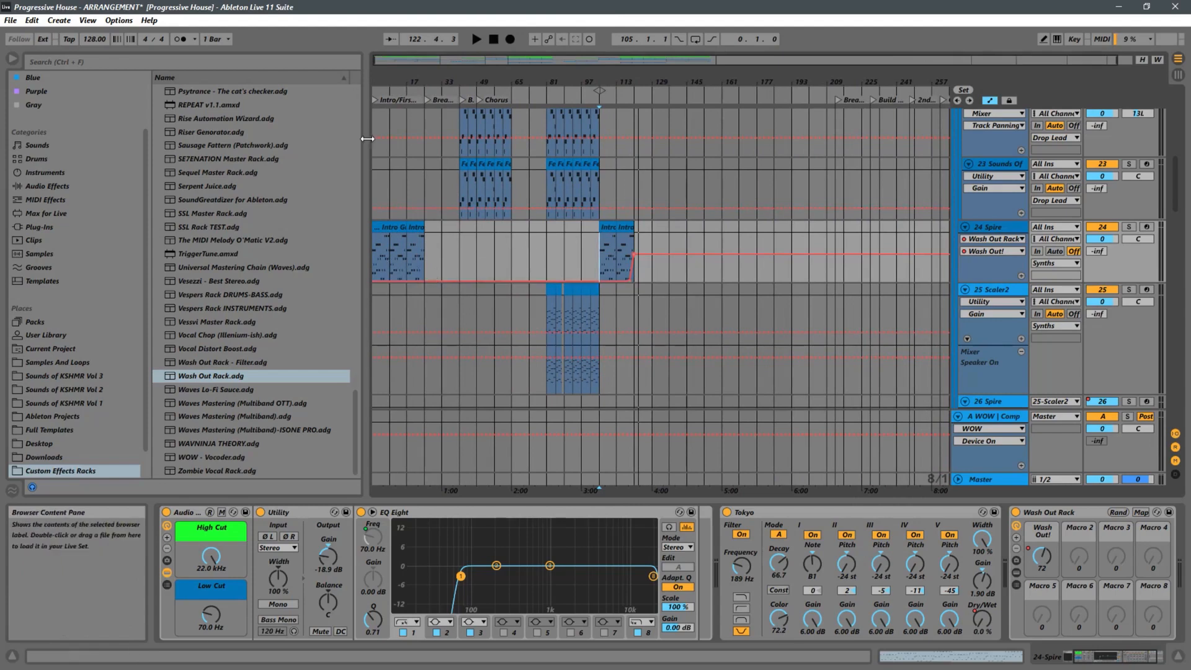
drag(385, 85, 411, 54)
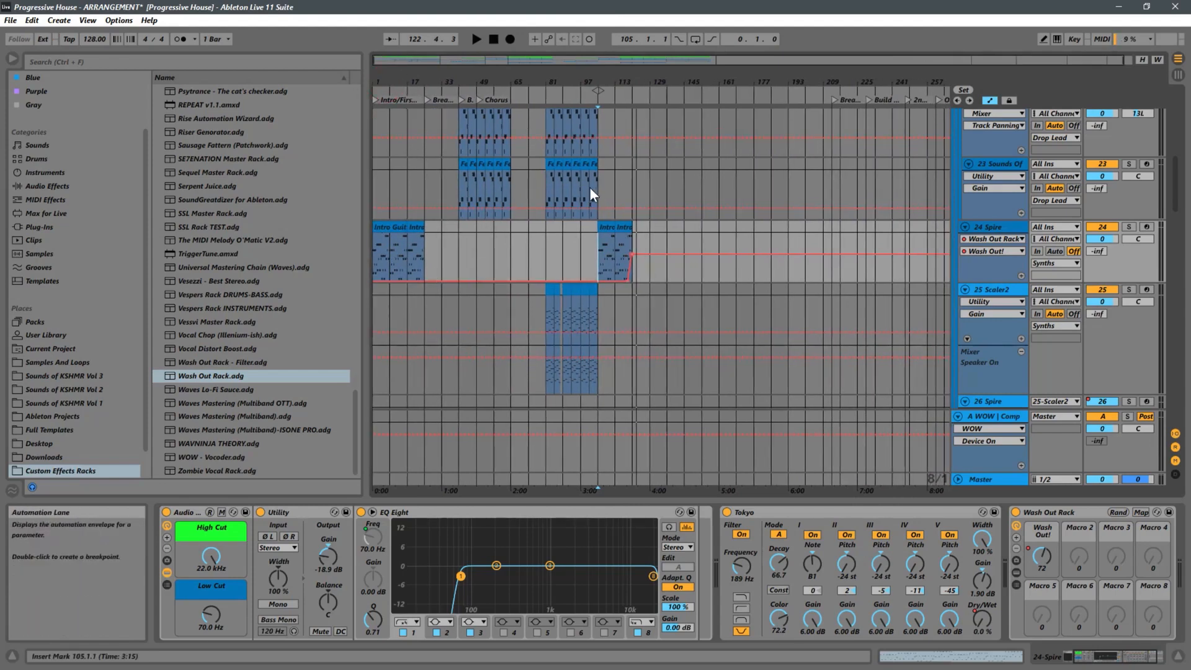
scroll(600, 252, up, 10)
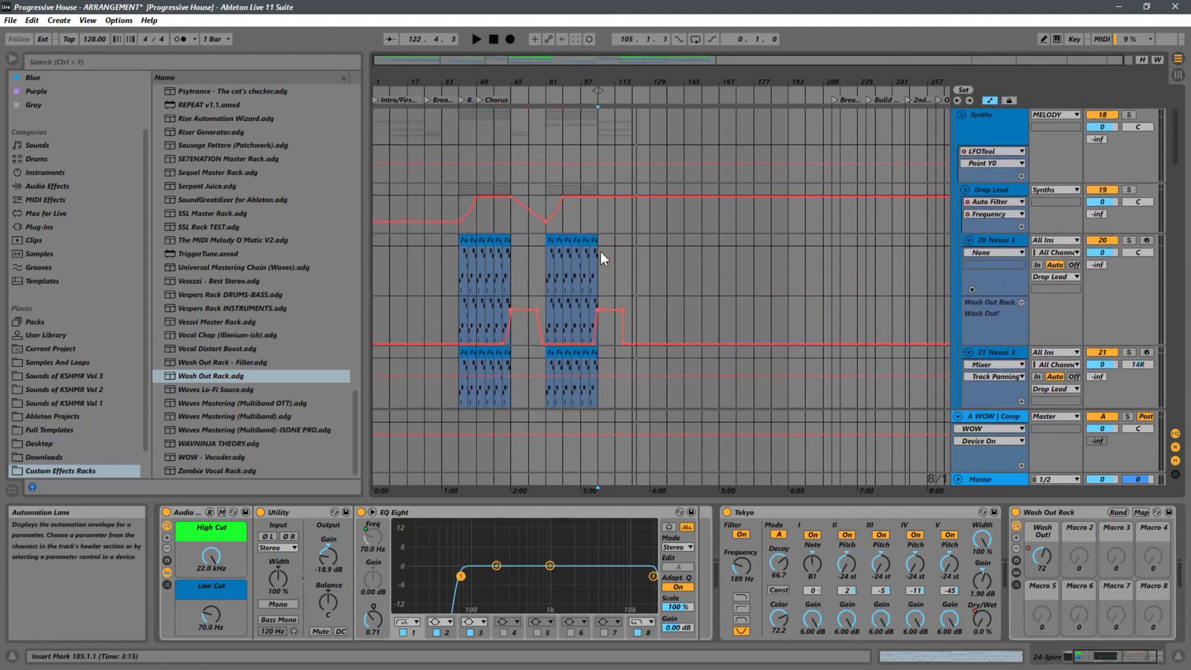
scroll(601, 251, up, 4)
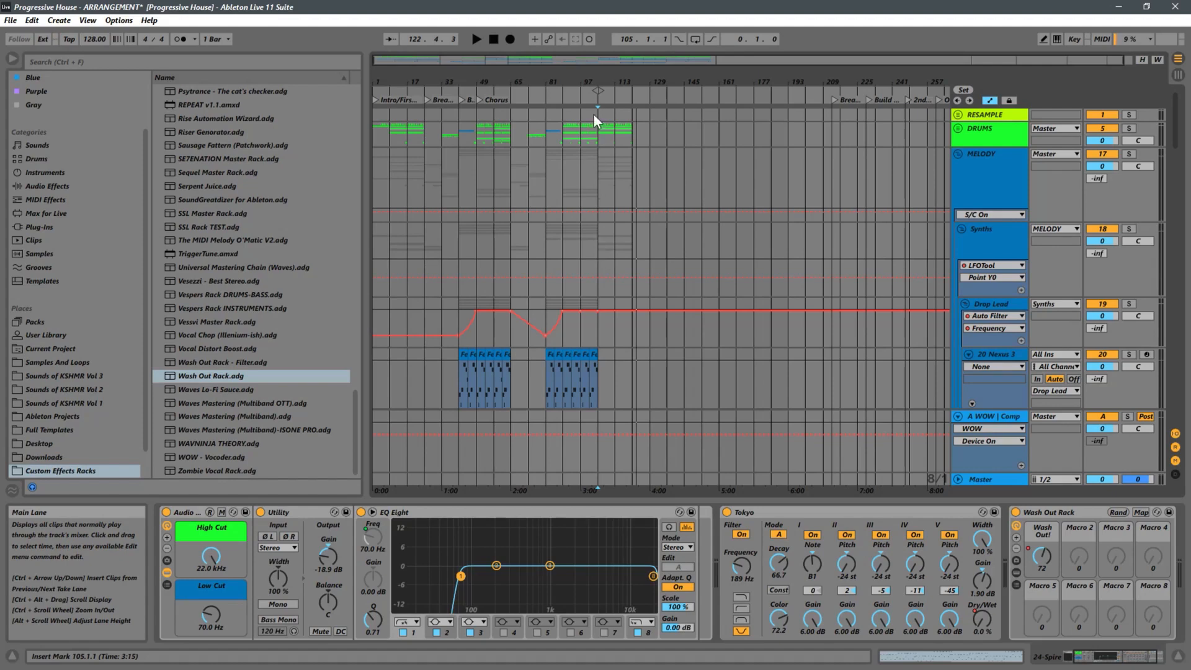
drag(495, 76, 533, 70)
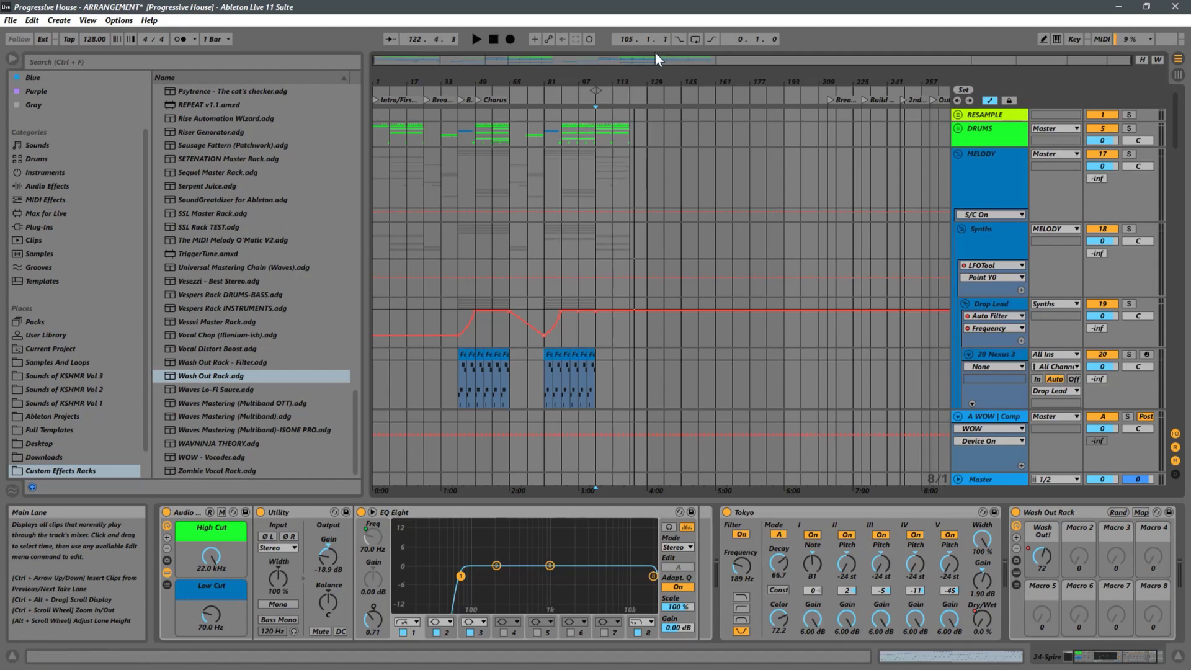
drag(659, 82, 763, 5)
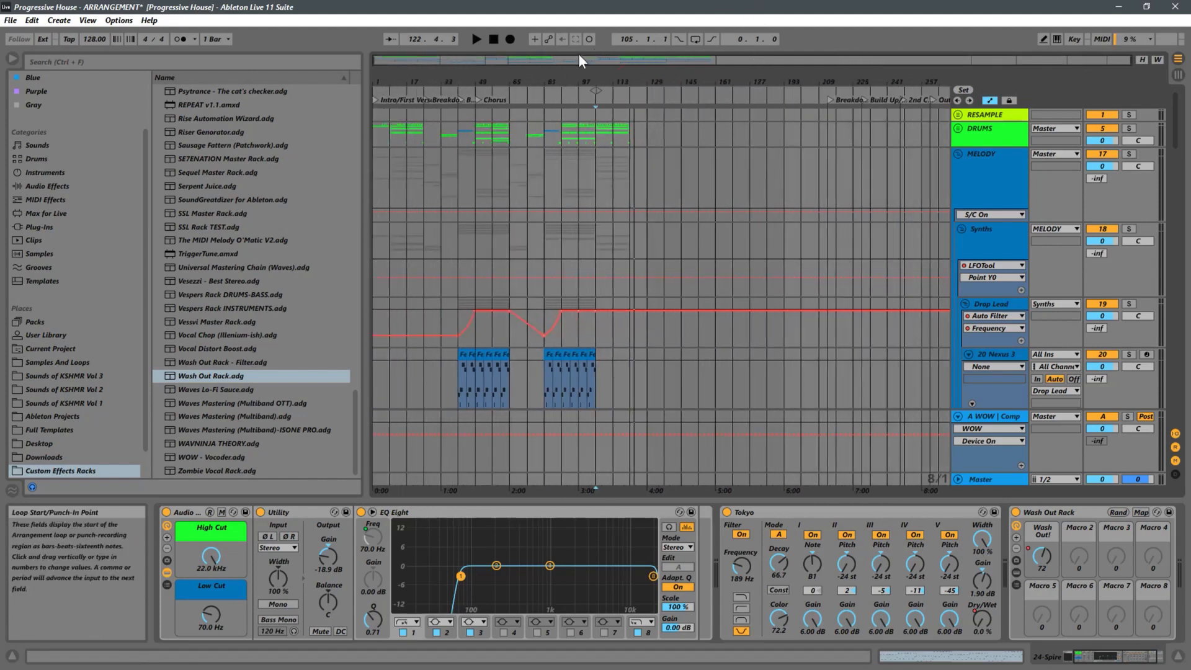